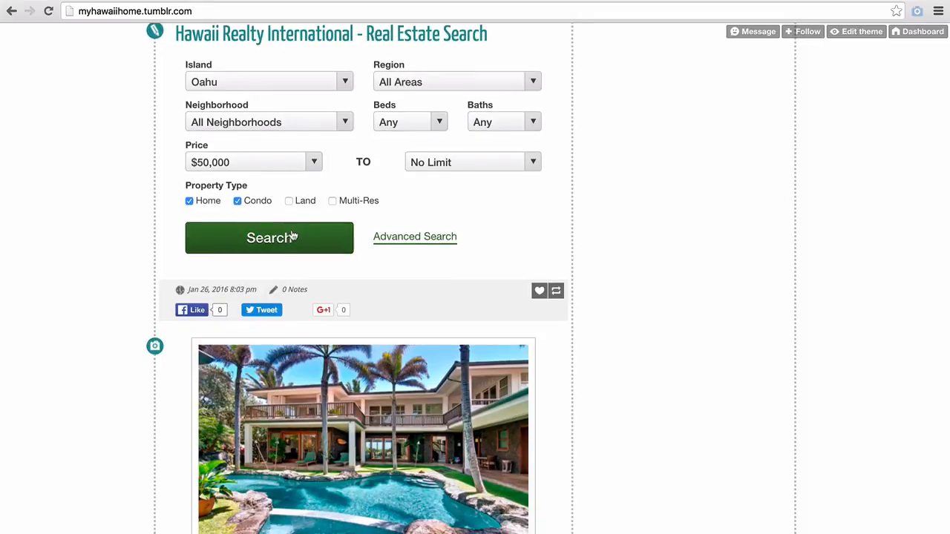
Step: Choose $800,000 as the minimum price and $5 Million as the maximum on the Hawaii Realty search form
{"action": "left_click", "coordinate": [282, 163]}
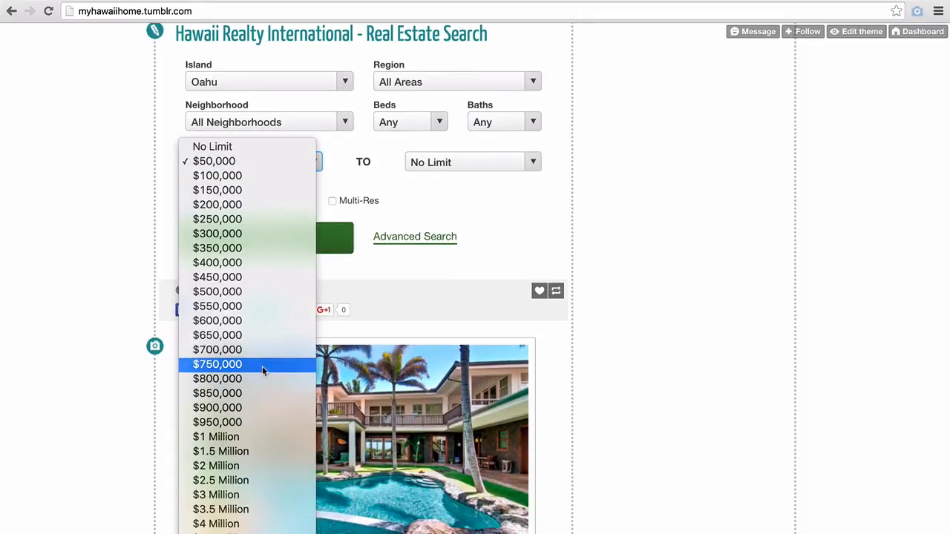
{"action": "left_click", "coordinate": [262, 380]}
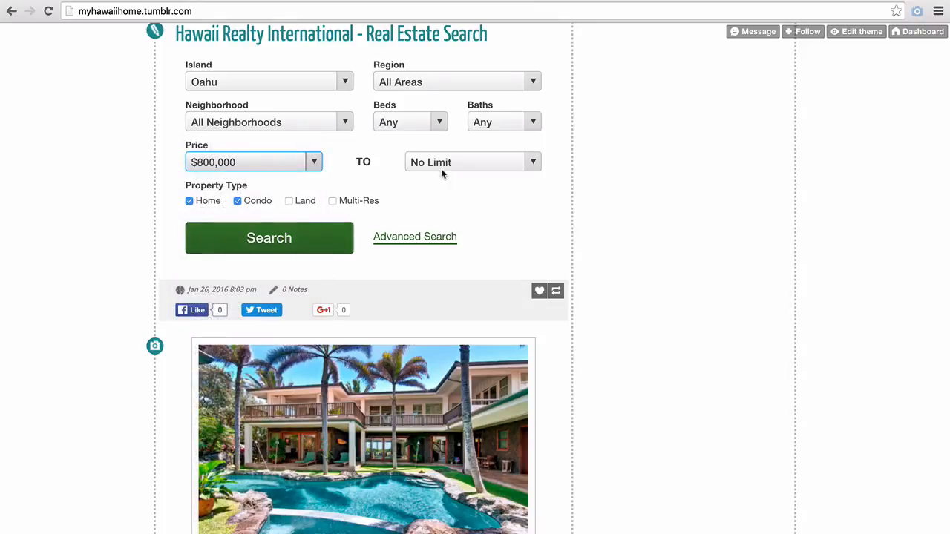
{"action": "left_click", "coordinate": [441, 170]}
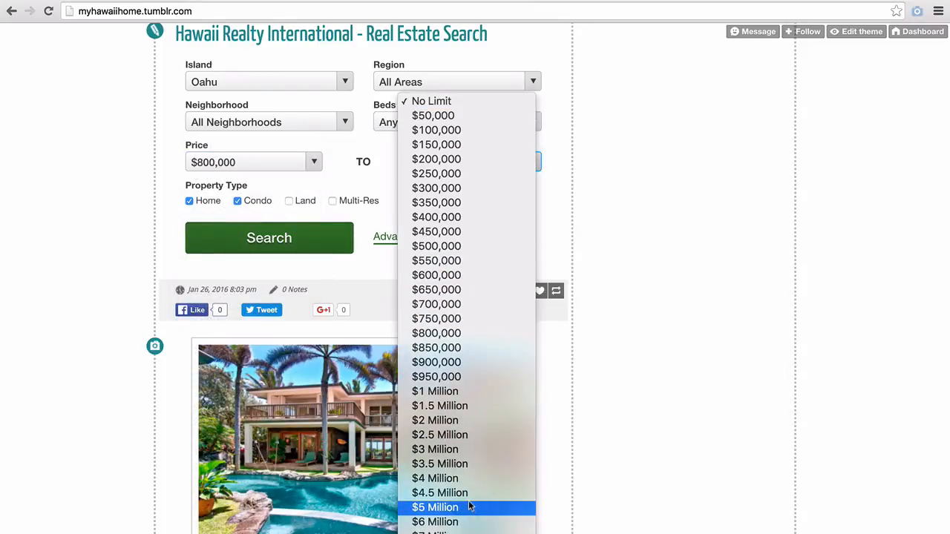
{"action": "left_click", "coordinate": [469, 507]}
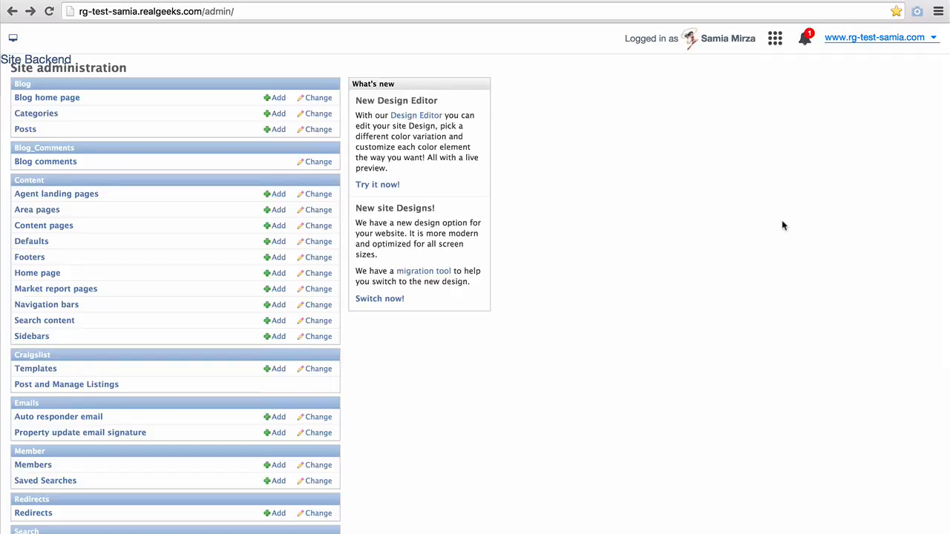
Step: Scroll the Site administration page down toward the Widgets section
{"action": "scroll", "coordinate": [782, 225], "scroll_direction": "down", "scroll_amount": 7}
{"action": "scroll", "coordinate": [783, 205], "scroll_direction": "down", "scroll_amount": 2}
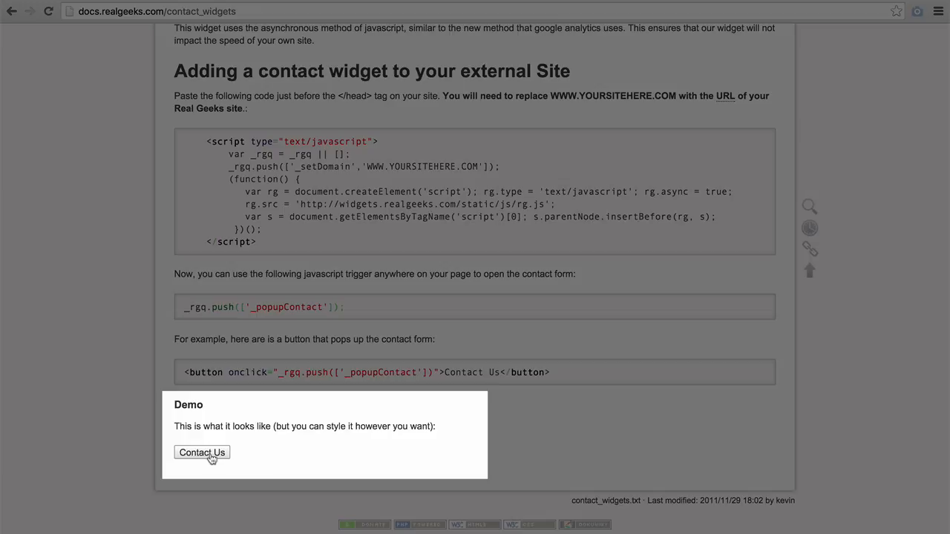
Step: Load docs.realgeeks.com in a new browser tab
{"action": "key", "text": "super+t"}
{"action": "type", "text": "docs"}
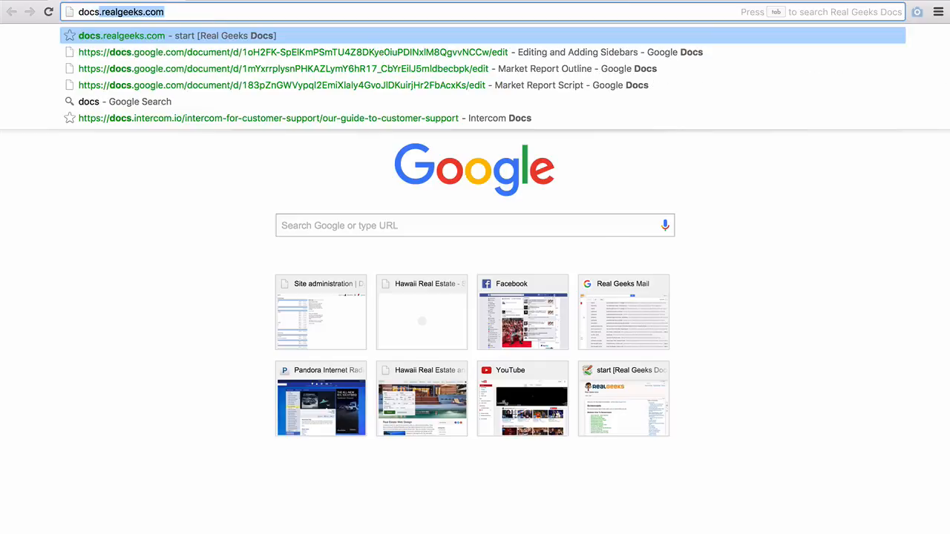
{"action": "type", "text": ".realgeeks.com"}
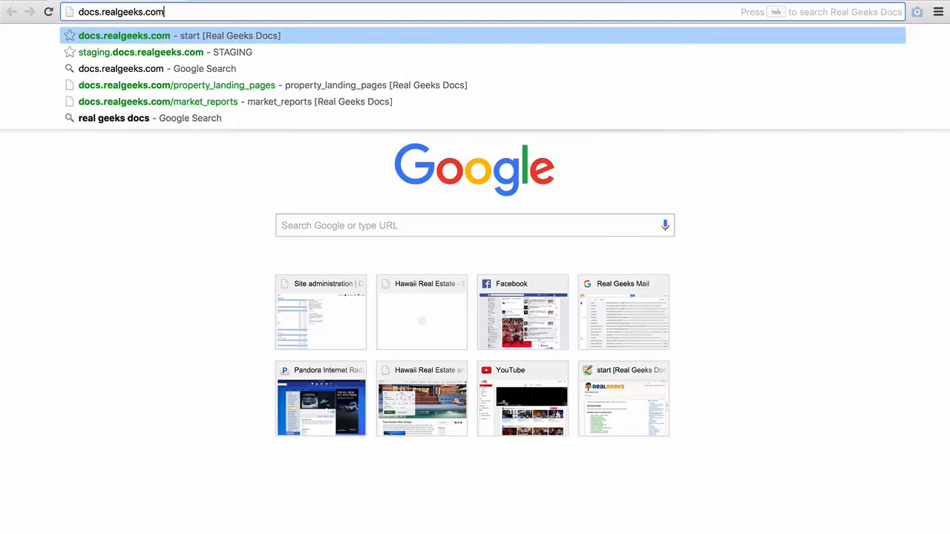
{"action": "key", "text": "Return"}
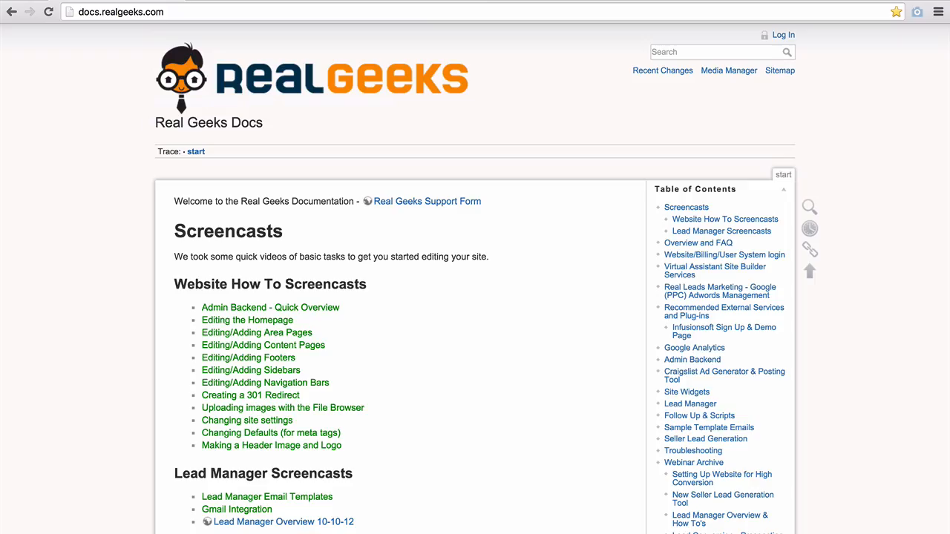
Step: Search the docs for 'contact widgets' and read the contact_widgets page
{"action": "left_click", "coordinate": [691, 49]}
{"action": "type", "text": "contact widgets"}
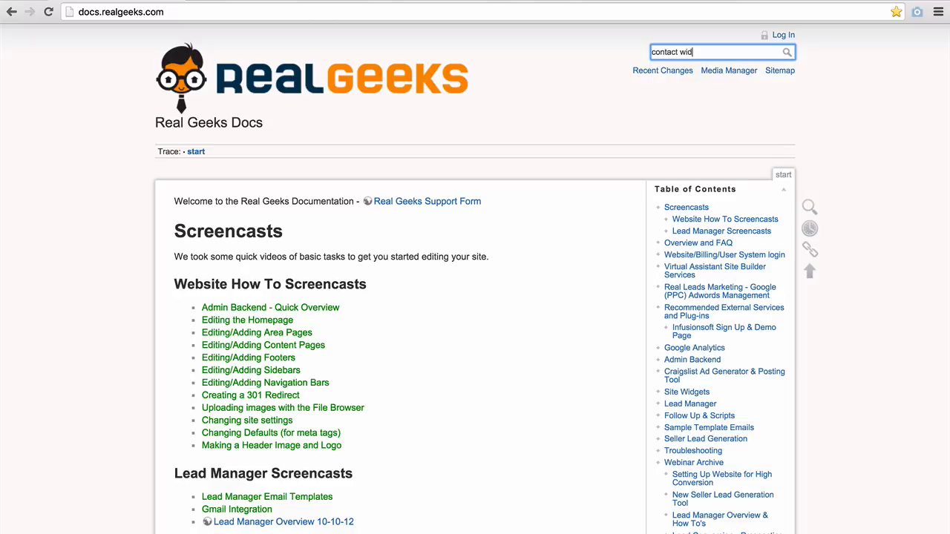
{"action": "key", "text": "Return"}
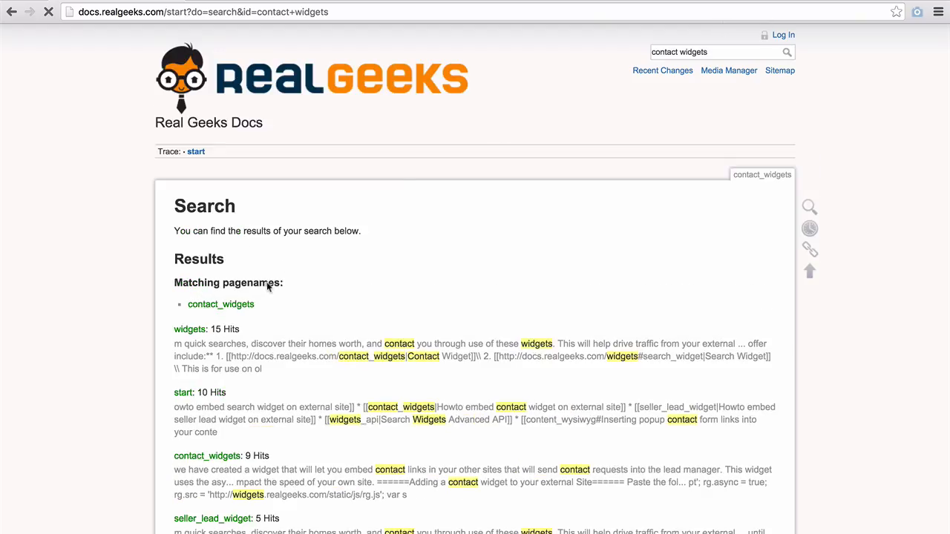
{"action": "left_click", "coordinate": [220, 305]}
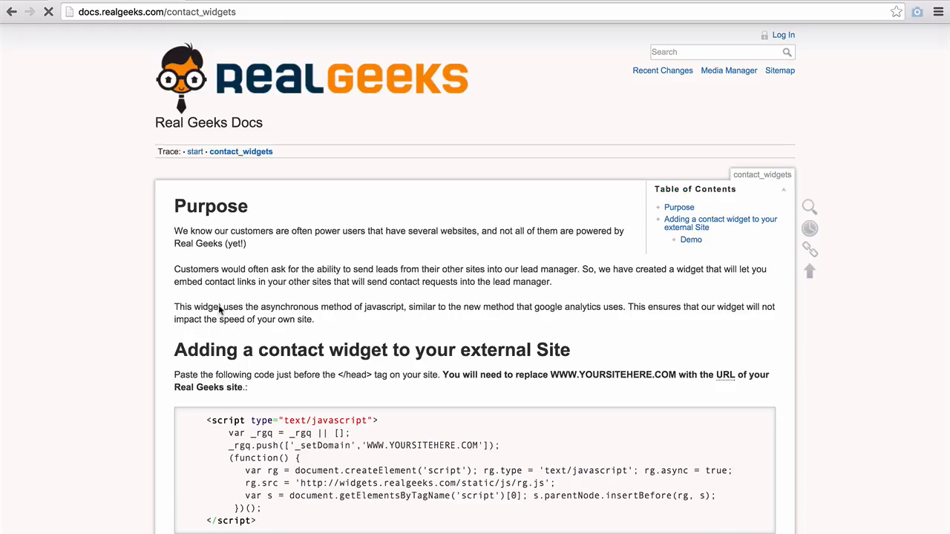
{"action": "scroll", "coordinate": [220, 310], "scroll_direction": "down", "scroll_amount": 3}
{"action": "scroll", "coordinate": [220, 311], "scroll_direction": "down", "scroll_amount": 3}
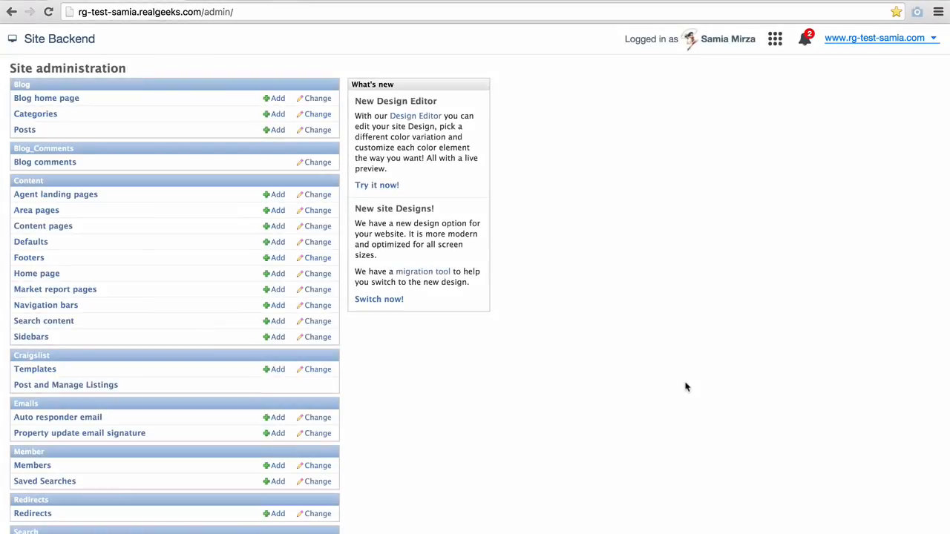
Step: Open New Search Widget from the Widgets section of Site administration
{"action": "scroll", "coordinate": [686, 386], "scroll_direction": "down", "scroll_amount": 5}
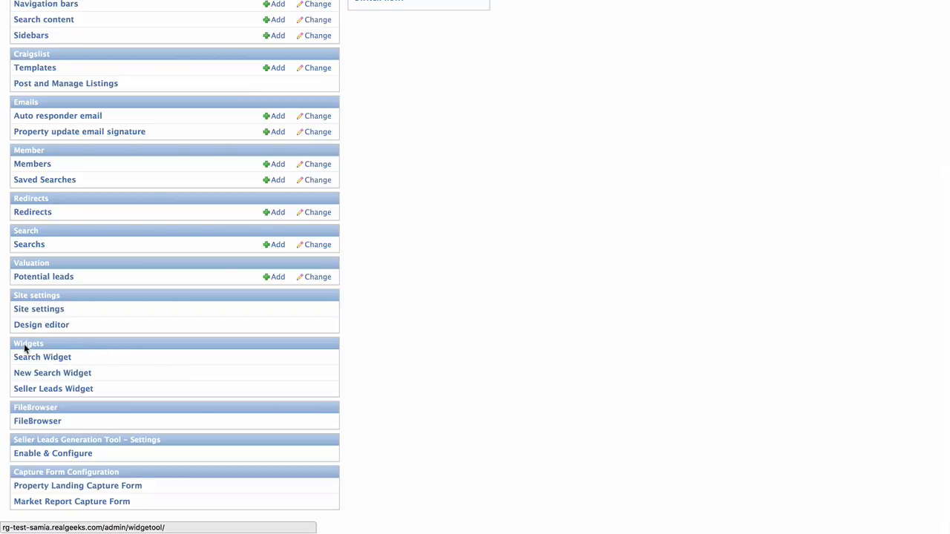
{"action": "left_click", "coordinate": [29, 374]}
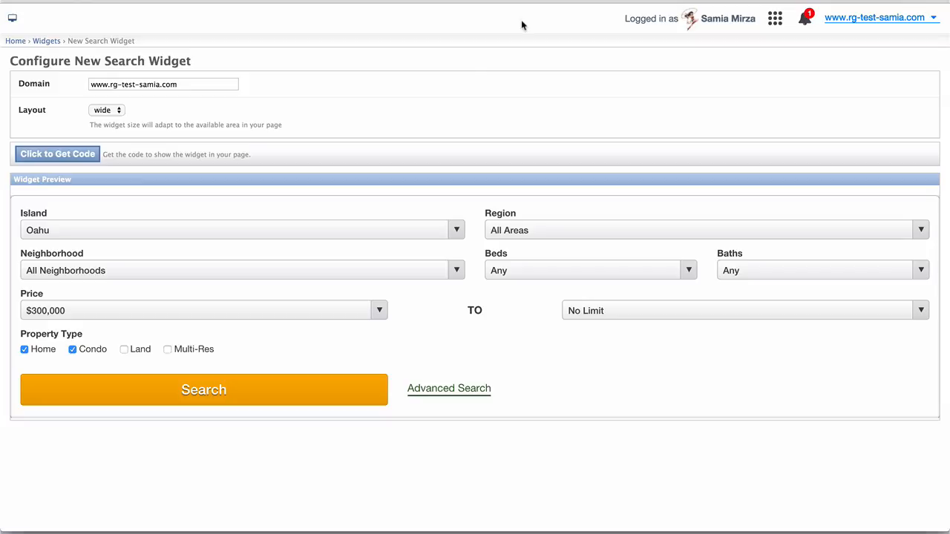
{"action": "left_click", "coordinate": [222, 84]}
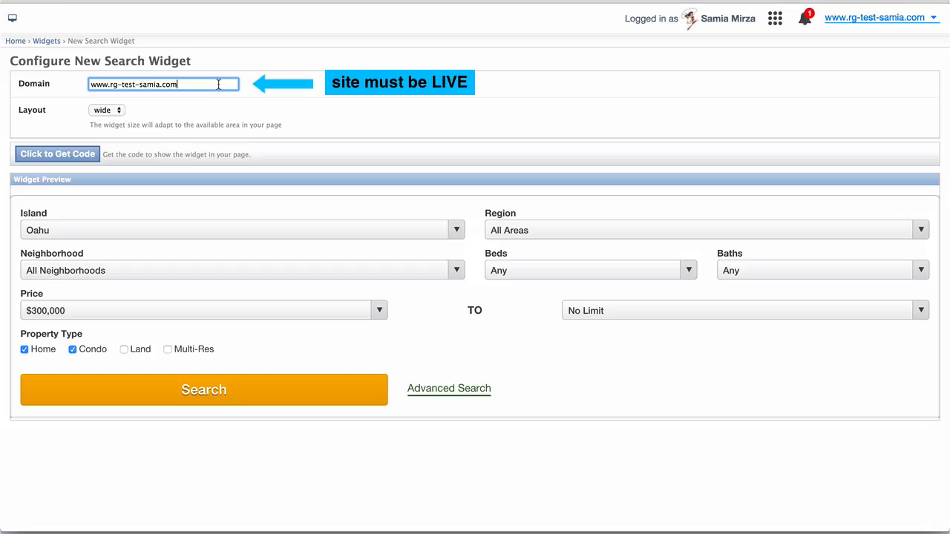
{"action": "left_click", "coordinate": [113, 113]}
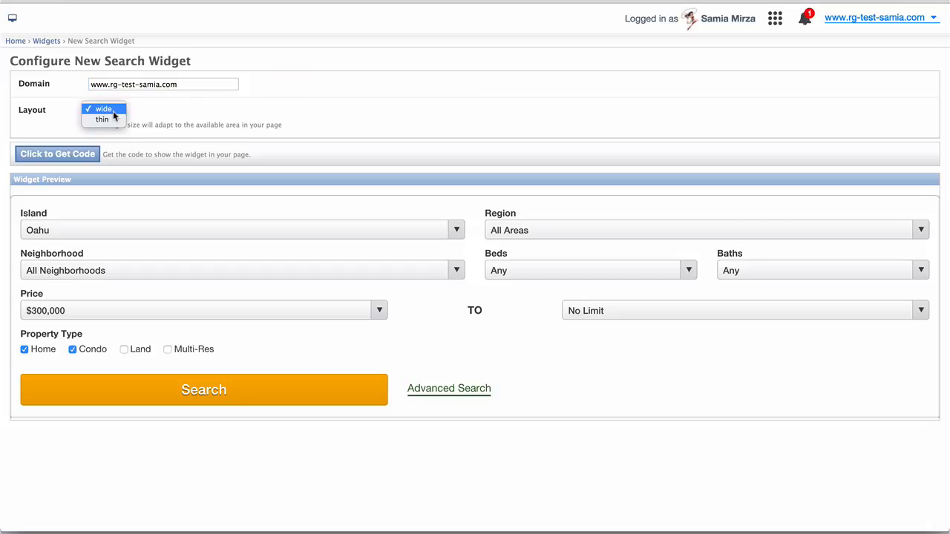
{"action": "left_click", "coordinate": [115, 112]}
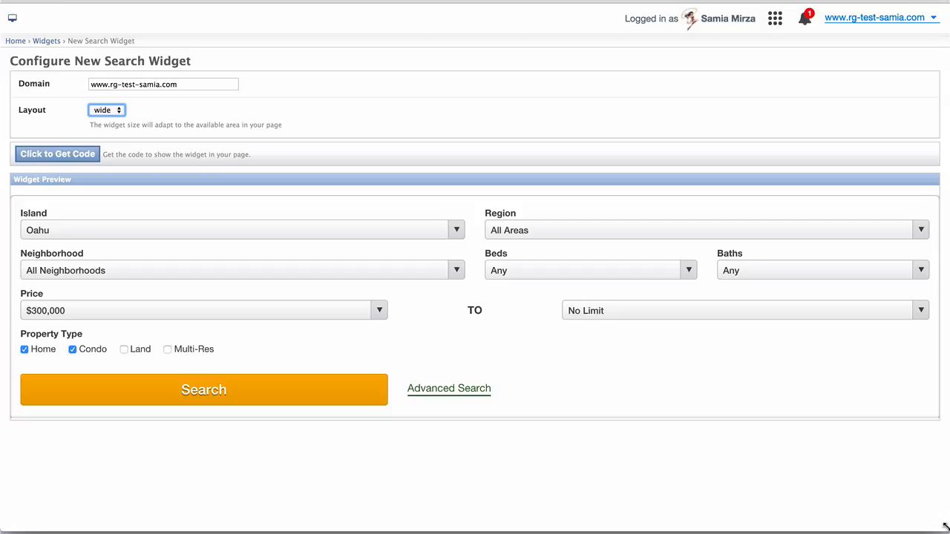
{"action": "left_click_drag", "start_coordinate": [945, 526], "coordinate": [318, 526]}
{"action": "left_click_drag", "start_coordinate": [275, 532], "coordinate": [949, 531]}
{"action": "left_click", "coordinate": [109, 112]}
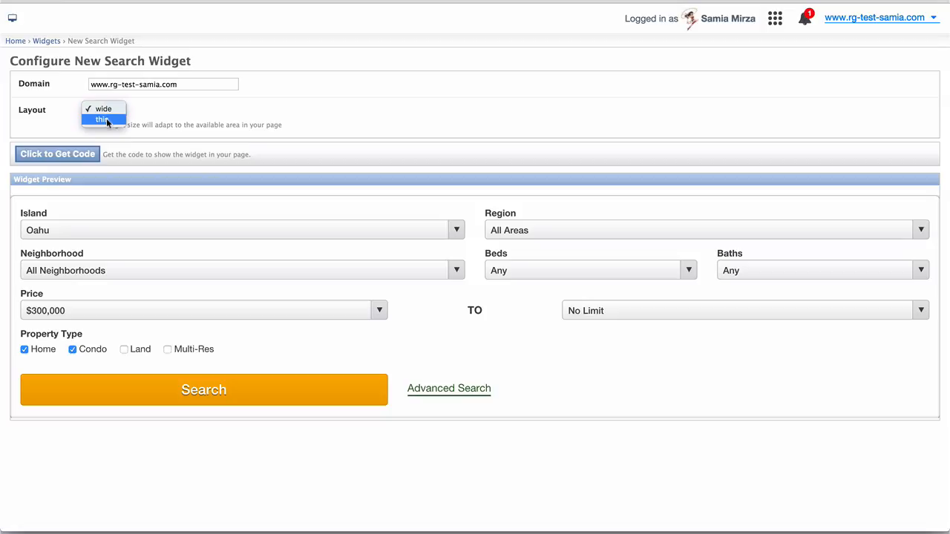
{"action": "left_click", "coordinate": [106, 118]}
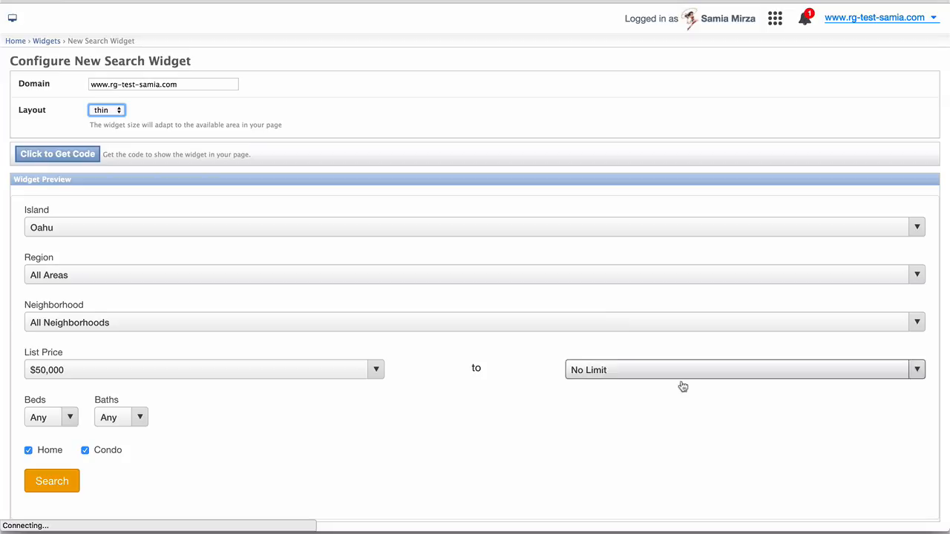
{"action": "mouse_move", "coordinate": [944, 525]}
{"action": "left_mouse_down"}
{"action": "mouse_move", "coordinate": [263, 532]}
{"action": "mouse_move", "coordinate": [946, 532]}
{"action": "left_mouse_up"}
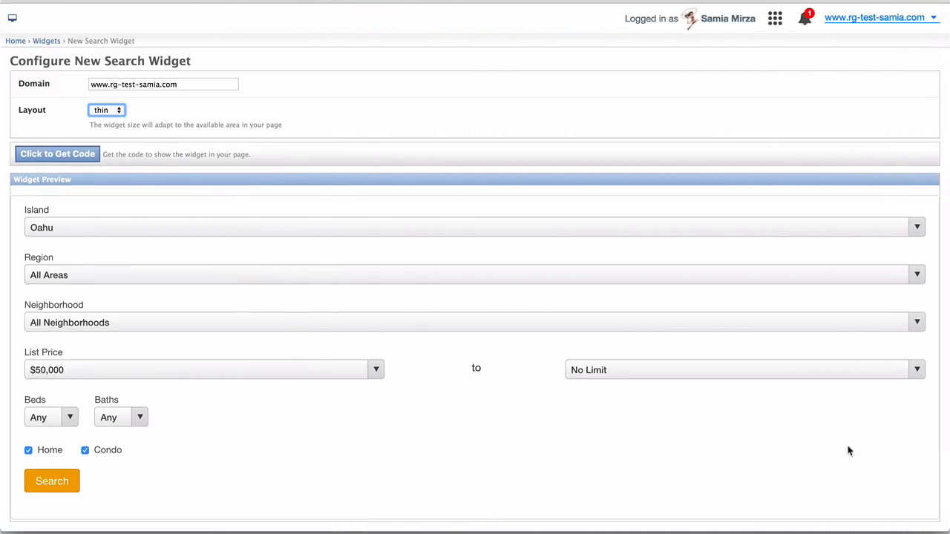
{"action": "left_click", "coordinate": [123, 113]}
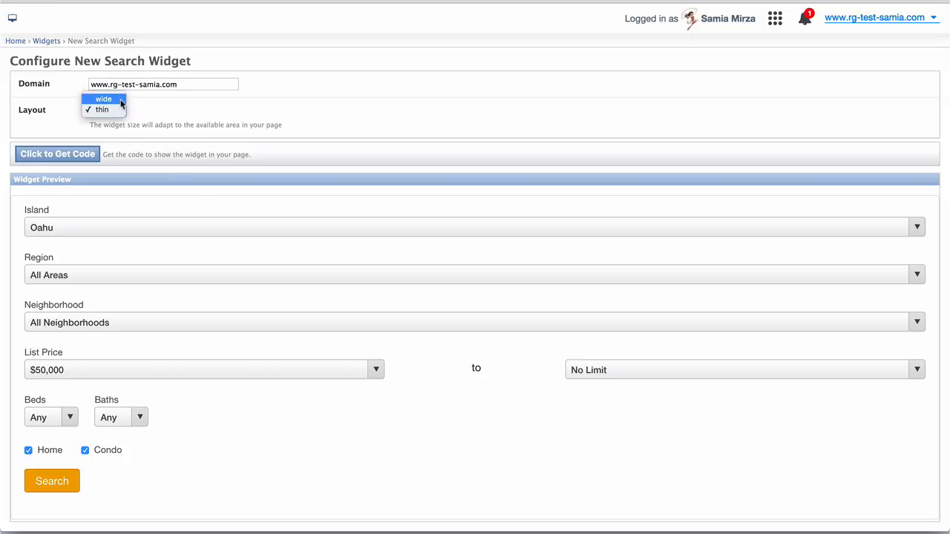
{"action": "left_click", "coordinate": [123, 98]}
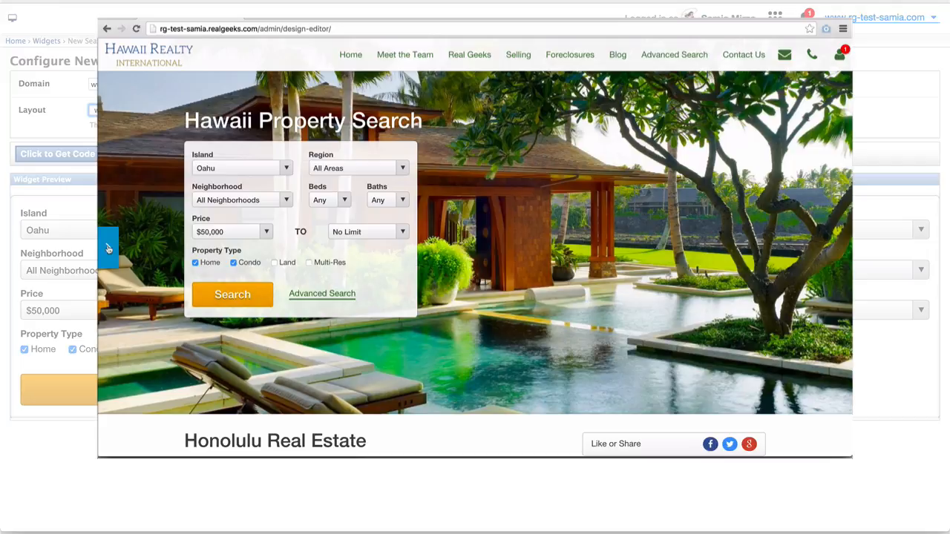
Step: In the Design Editor, change Search Button Background from #f0a305 to green #238900
{"action": "left_click", "coordinate": [109, 249]}
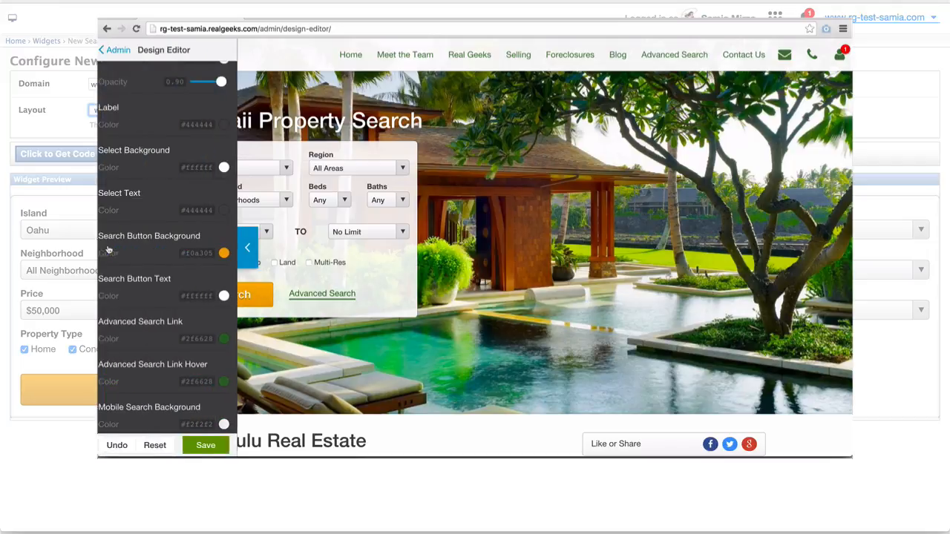
{"action": "left_click", "coordinate": [230, 255]}
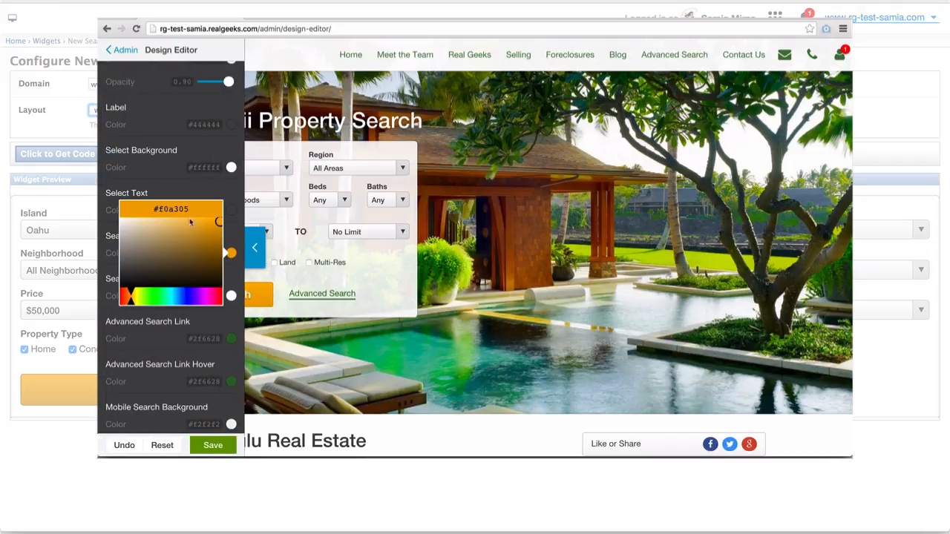
{"action": "double_click", "coordinate": [163, 208]}
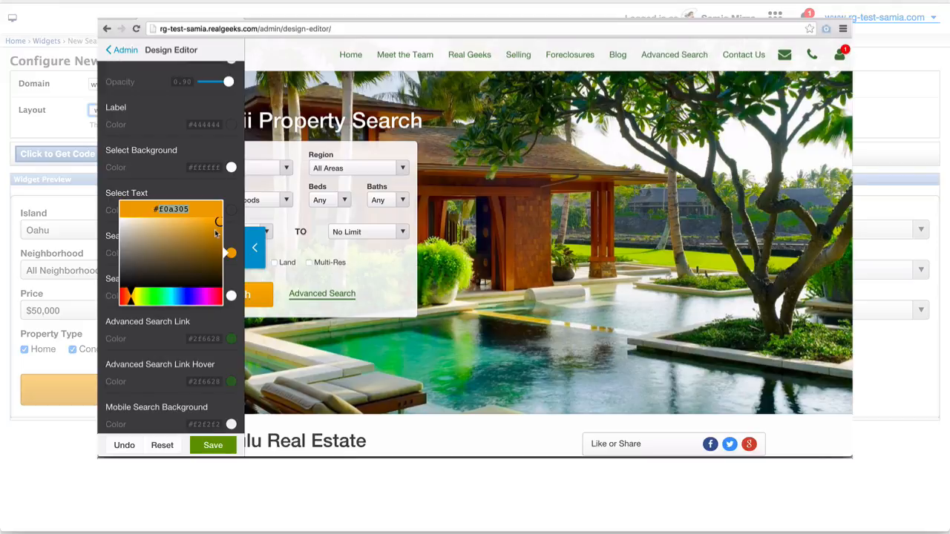
{"action": "left_click_drag", "start_coordinate": [159, 208], "coordinate": [204, 210]}
{"action": "type", "text": "238900"}
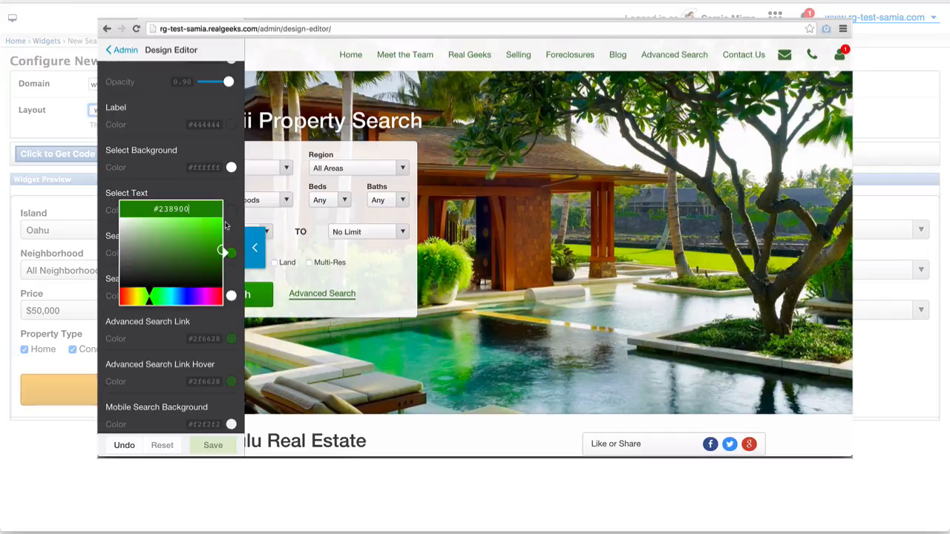
{"action": "left_click", "coordinate": [256, 246]}
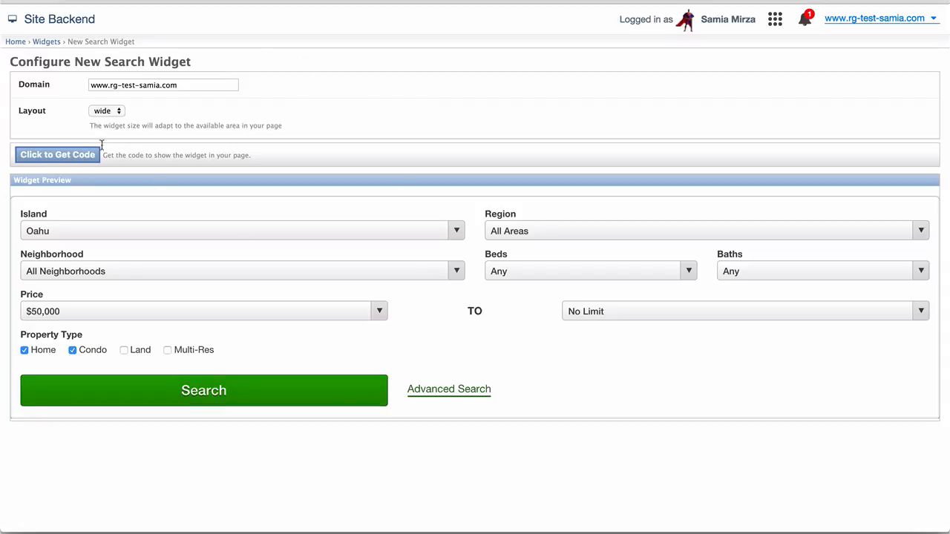
Step: Generate the New Search Widget embed code and copy all of it
{"action": "left_click", "coordinate": [58, 155]}
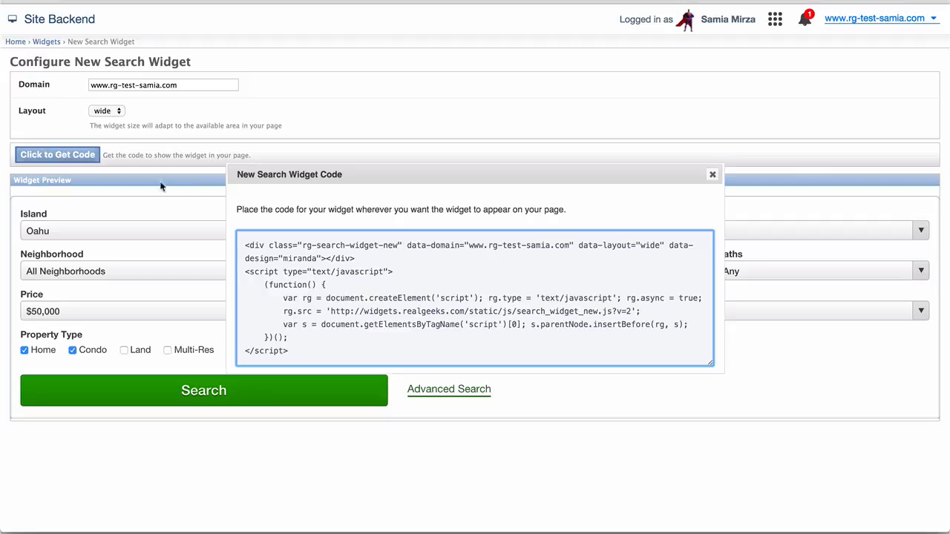
{"action": "left_click", "coordinate": [276, 258]}
{"action": "right_click", "coordinate": [276, 257]}
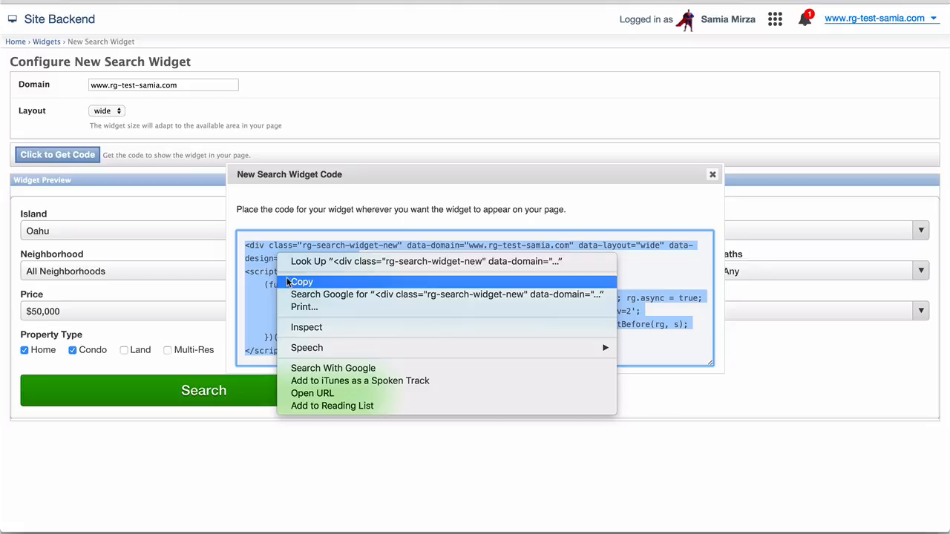
{"action": "left_click", "coordinate": [288, 282]}
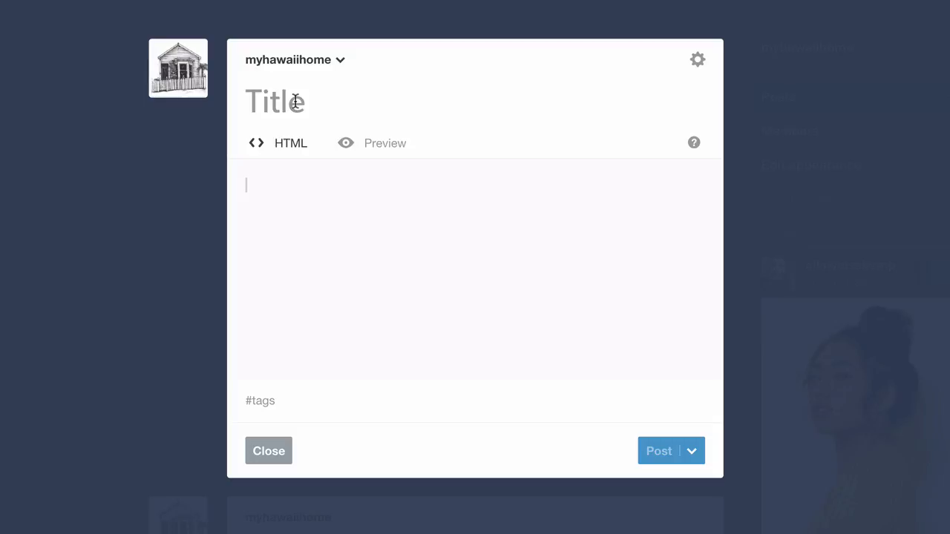
Step: Title the Tumblr post 'Hawaii Realty International - Real Estate Search'
{"action": "left_click", "coordinate": [296, 102]}
{"action": "type", "text": "Hawaii "}
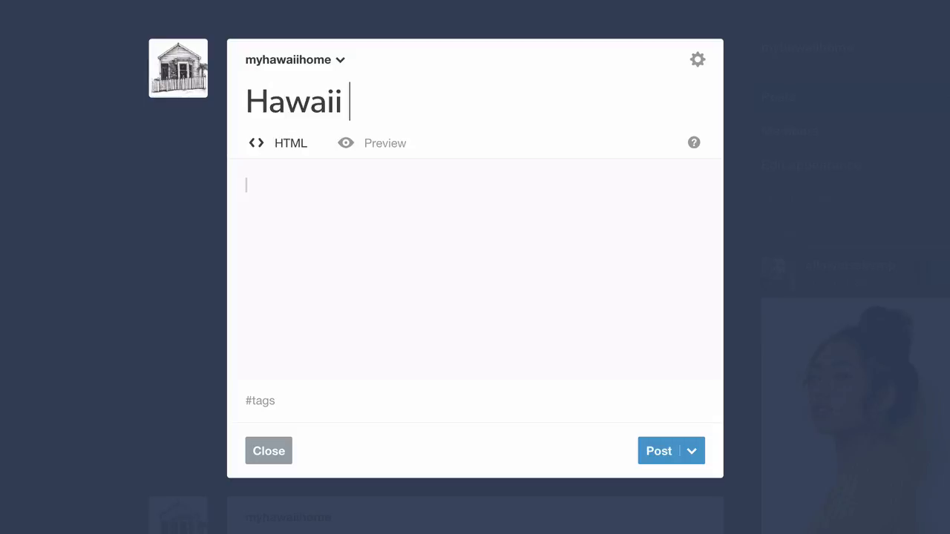
{"action": "type", "text": "Rea"}
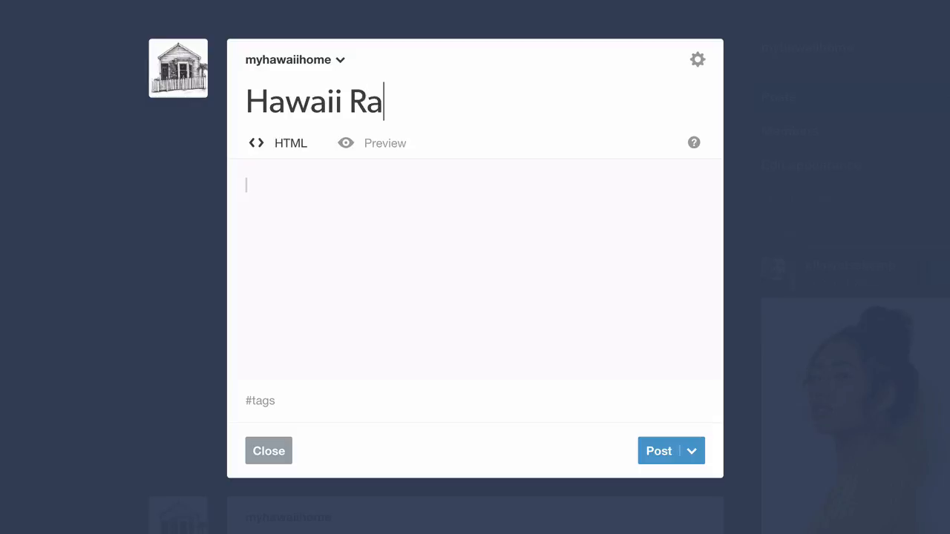
{"action": "key", "text": "BackSpace"}
{"action": "type", "text": "ealty Inter"}
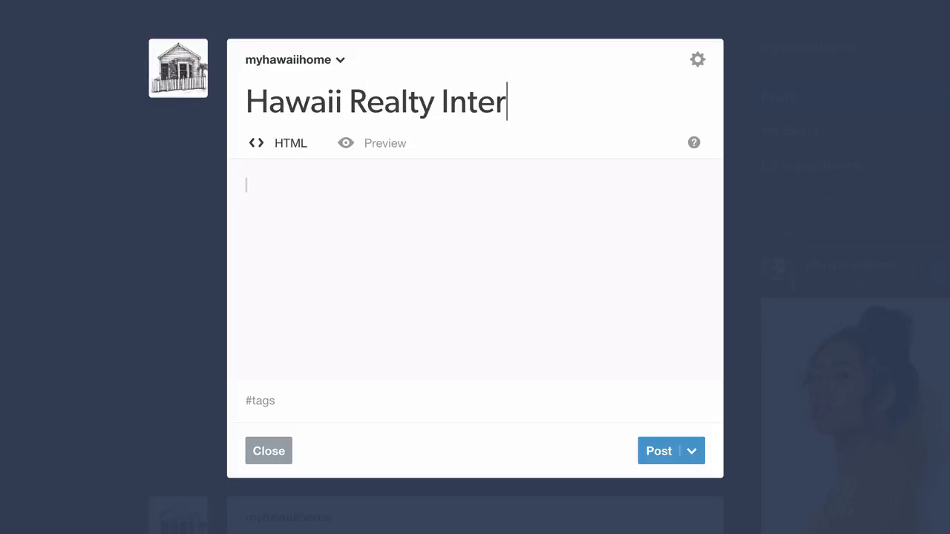
{"action": "type", "text": "national - Real ESta"}
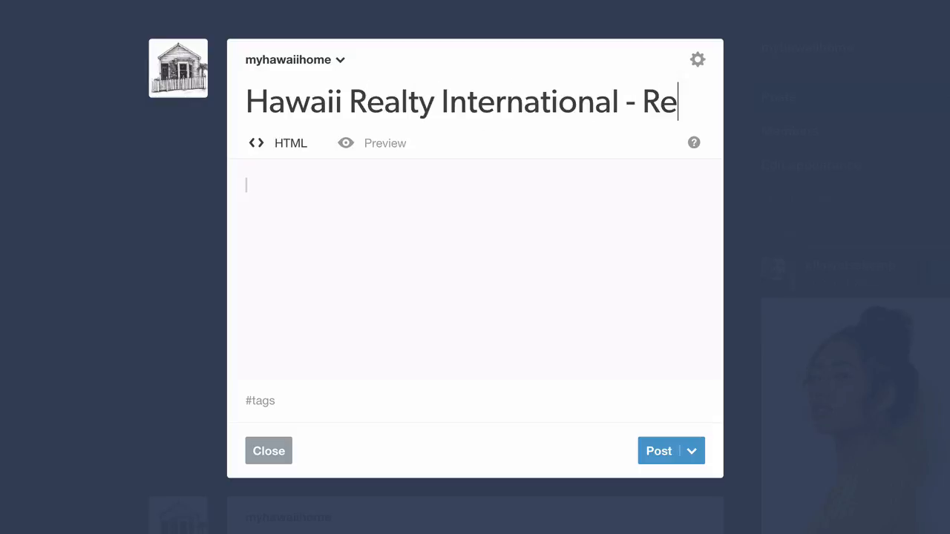
{"action": "key", "text": "BackSpace"}
{"action": "key", "text": "BackSpace"}
{"action": "key", "text": "BackSpace"}
{"action": "type", "text": "stat"}
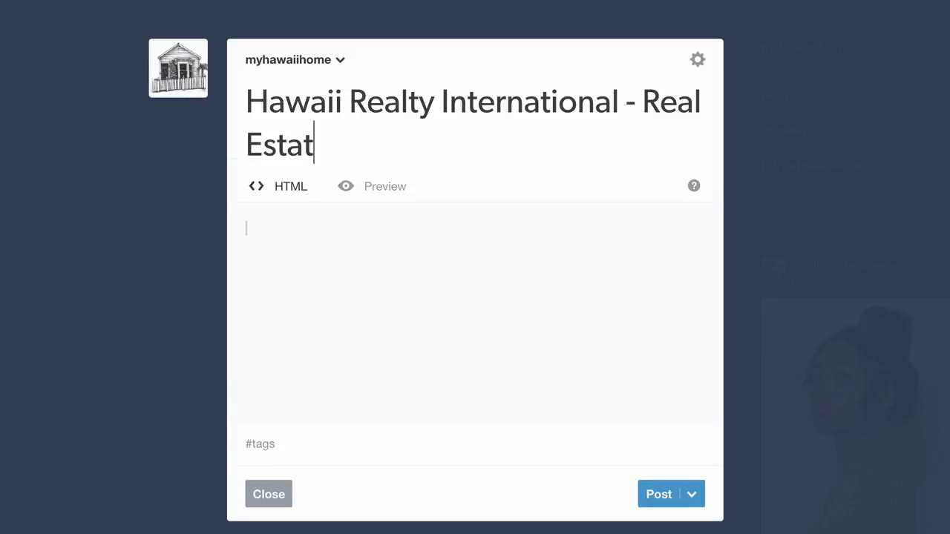
{"action": "type", "text": "e Search"}
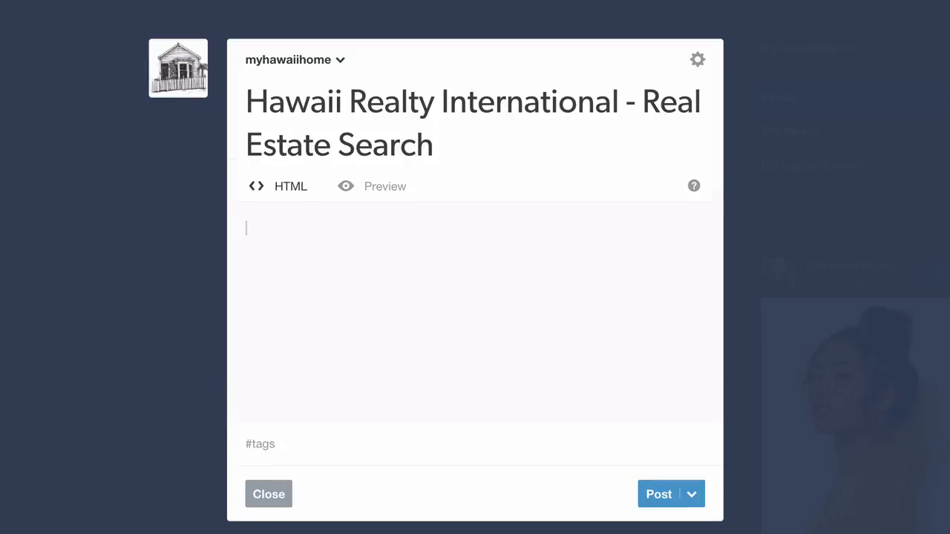
Step: Paste the search widget embed code into the post body and publish the post
{"action": "left_click", "coordinate": [245, 232]}
{"action": "scroll", "coordinate": [244, 232], "scroll_direction": "down", "scroll_amount": 1}
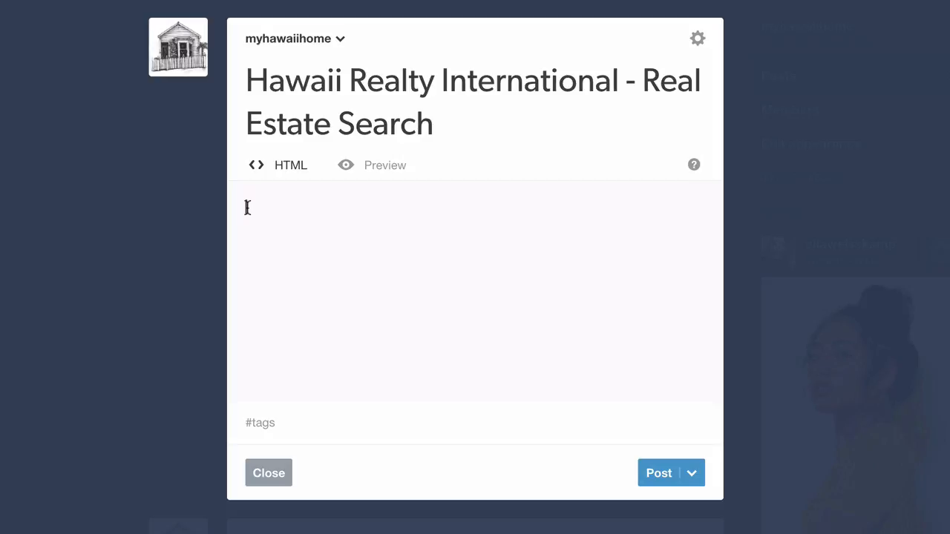
{"action": "right_click", "coordinate": [247, 208]}
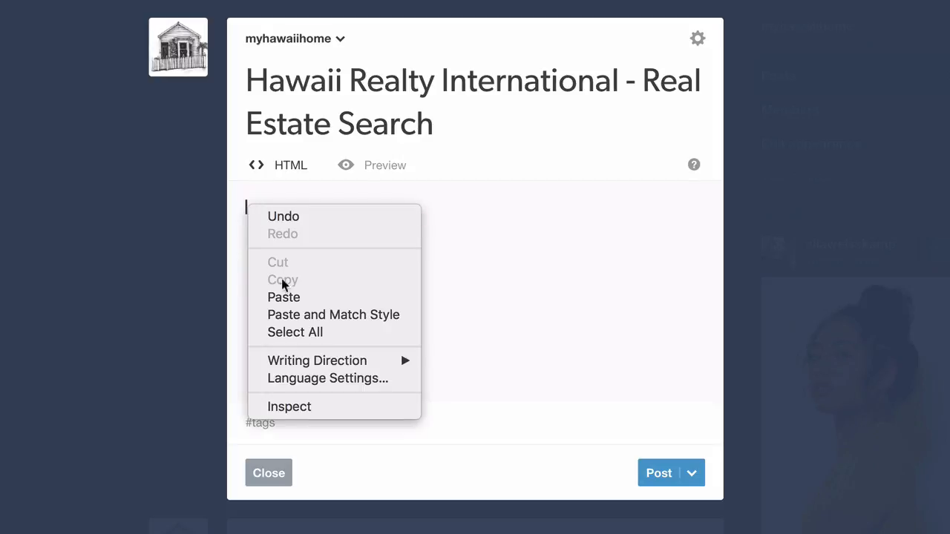
{"action": "left_click", "coordinate": [279, 298]}
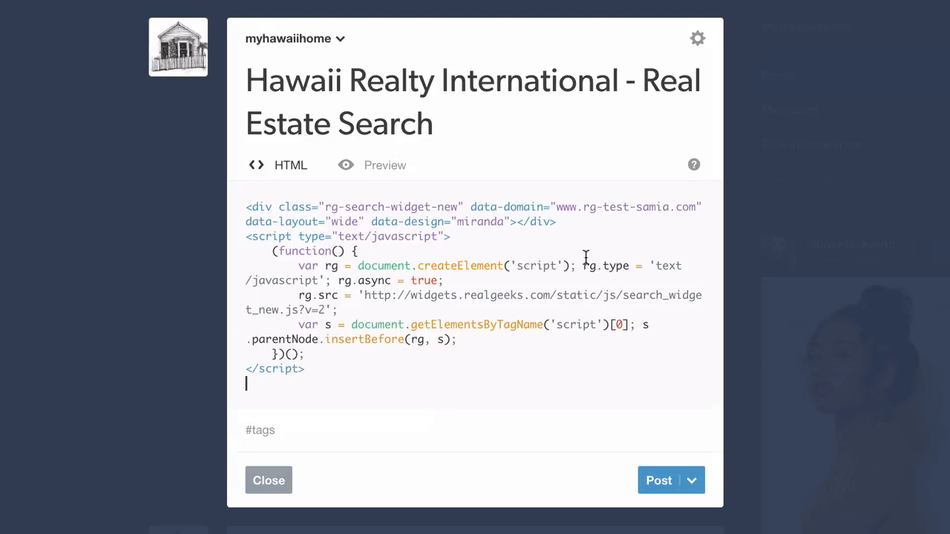
{"action": "left_click", "coordinate": [661, 482]}
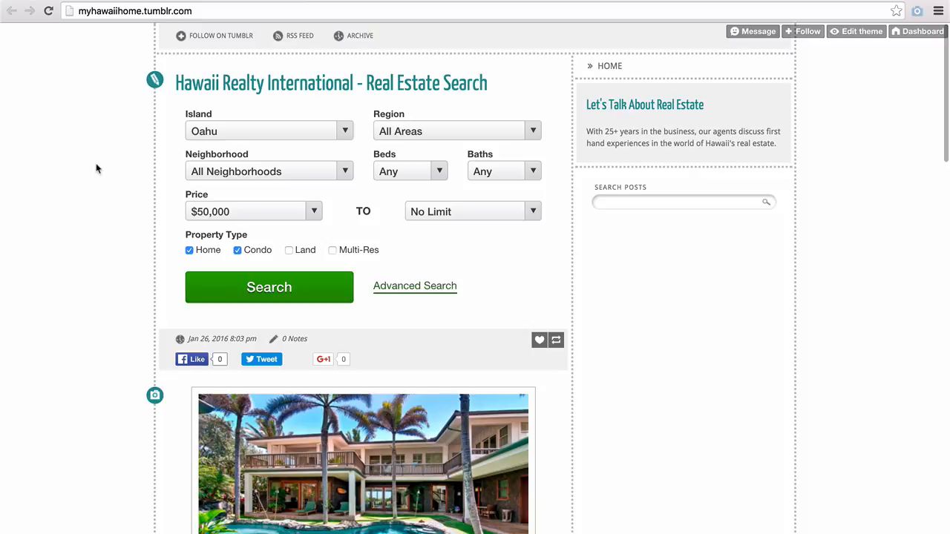
{"action": "scroll", "coordinate": [96, 169], "scroll_direction": "down", "scroll_amount": 2}
{"action": "scroll", "coordinate": [96, 169], "scroll_direction": "down", "scroll_amount": 5}
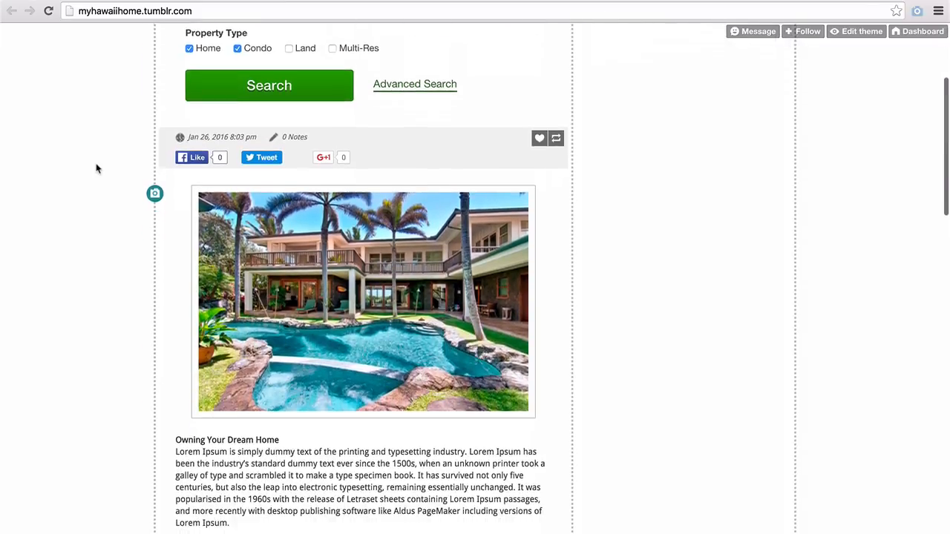
{"action": "scroll", "coordinate": [96, 169], "scroll_direction": "down", "scroll_amount": 5}
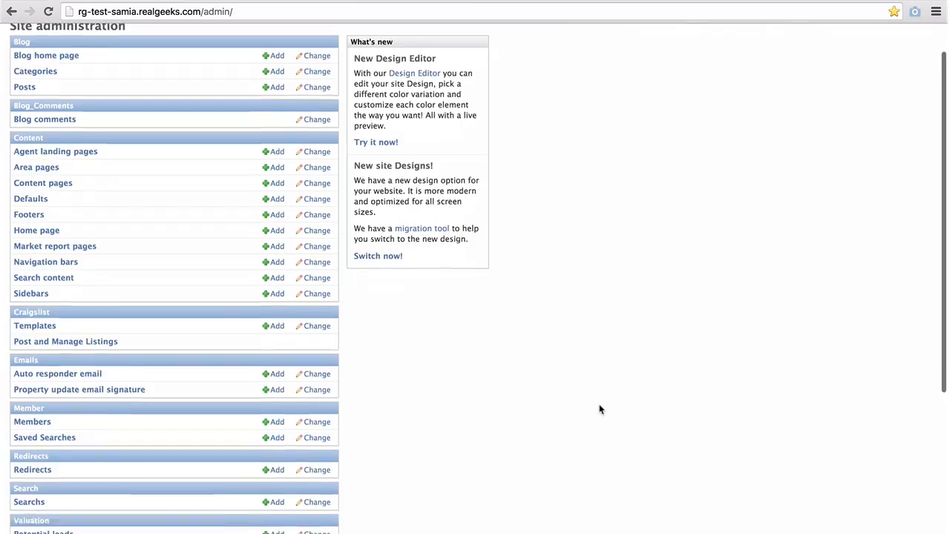
Step: Scroll the site backend index down to the Widgets and Seller Leads sections
{"action": "scroll", "coordinate": [600, 407], "scroll_direction": "down", "scroll_amount": 5}
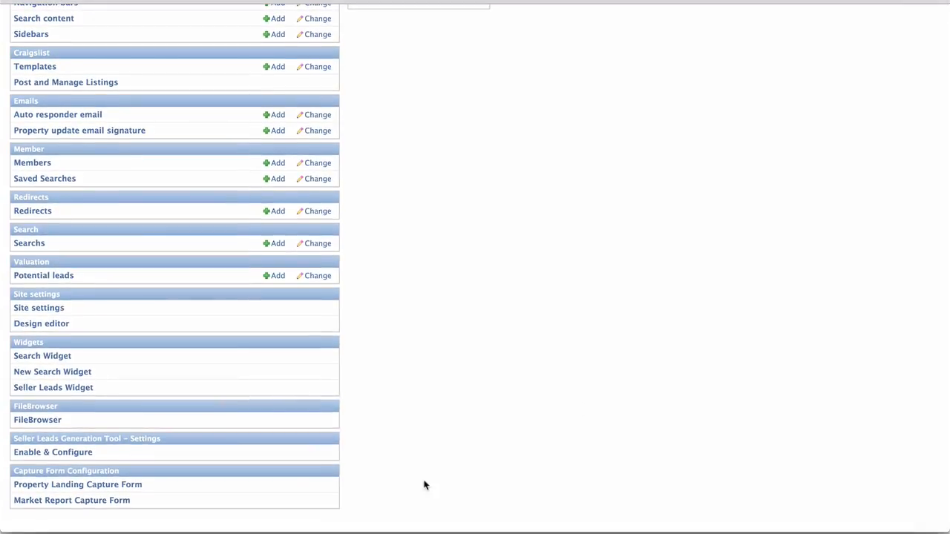
Step: Review the Seller Leads Generation Tool settings, then open the Seller Leads Widget configuration
{"action": "left_click", "coordinate": [75, 454]}
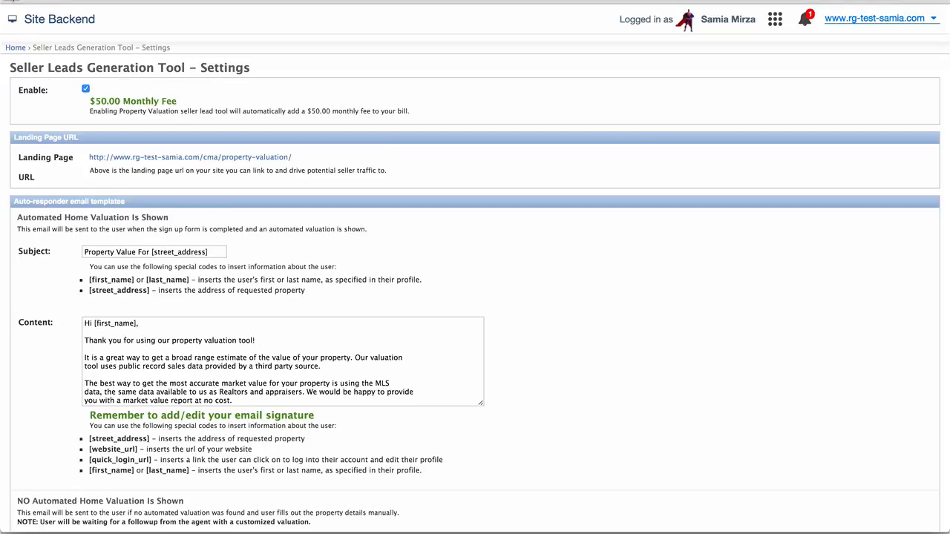
{"action": "left_click", "coordinate": [12, 1]}
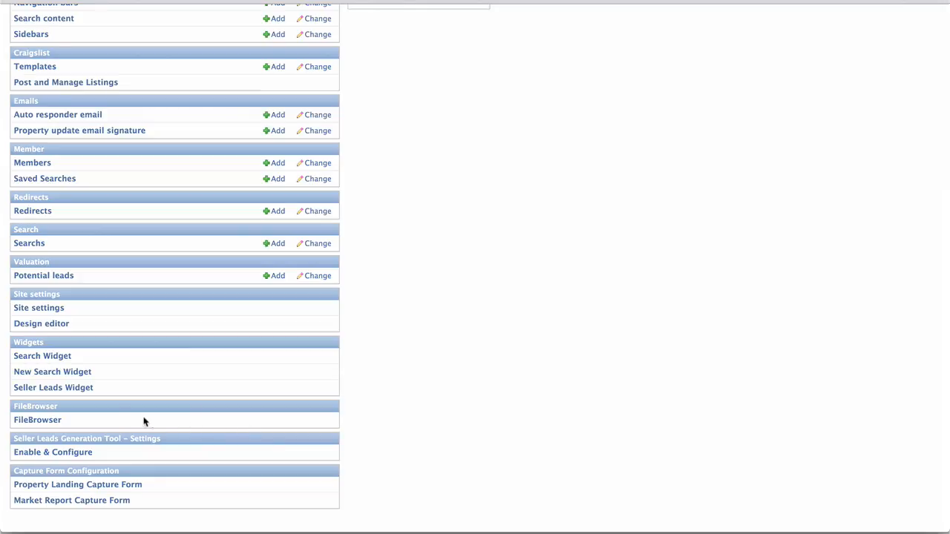
{"action": "left_click", "coordinate": [75, 394]}
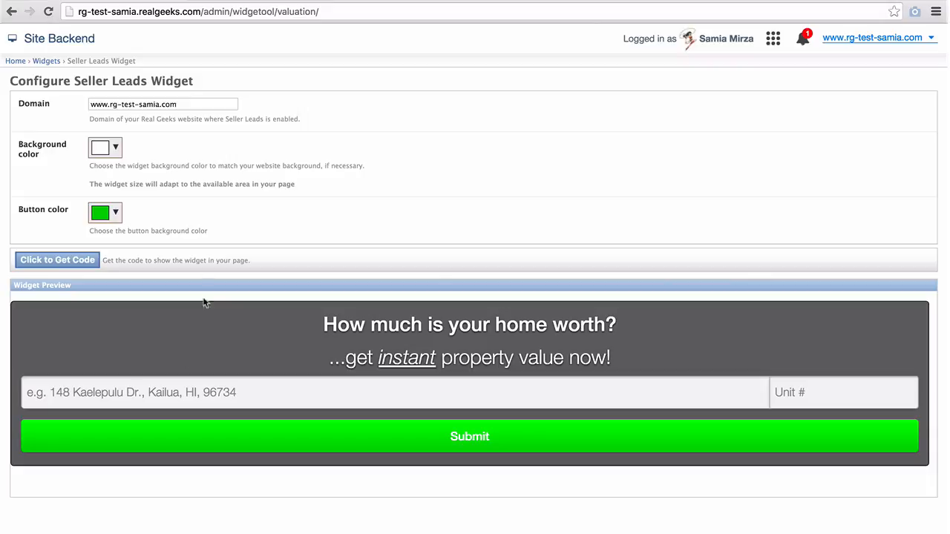
Step: Check the domain setting, then preview orange #f56905 and blue widget backgrounds
{"action": "left_click", "coordinate": [183, 104]}
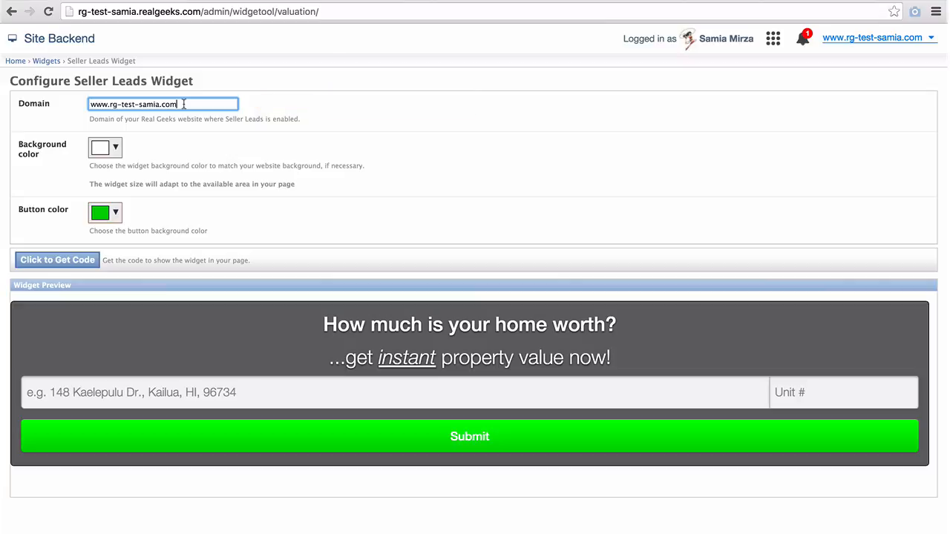
{"action": "left_click", "coordinate": [118, 150]}
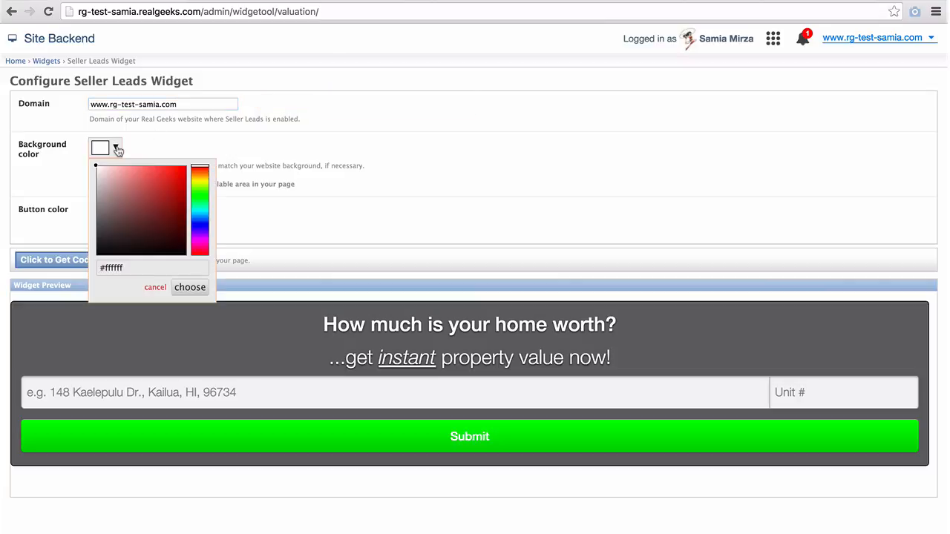
{"action": "left_click_drag", "start_coordinate": [200, 173], "coordinate": [183, 169]}
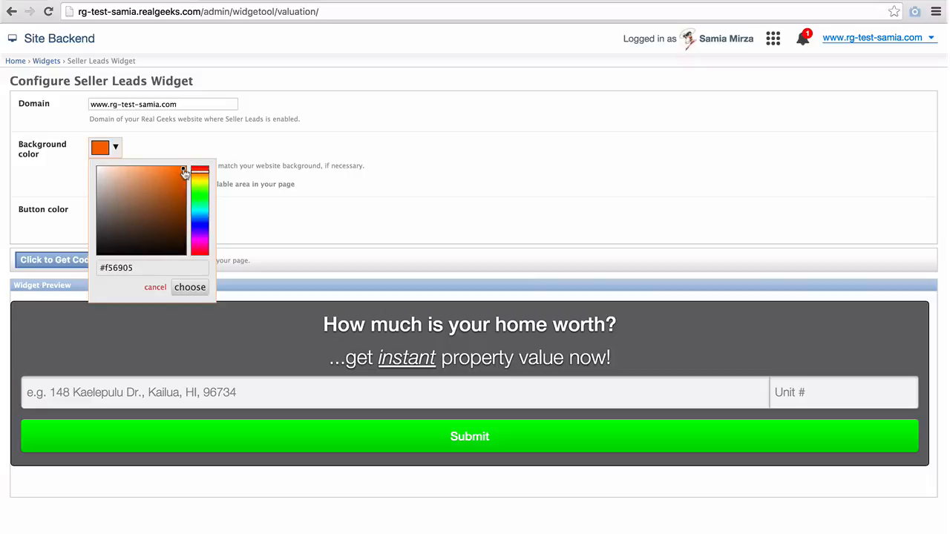
{"action": "left_click", "coordinate": [193, 292]}
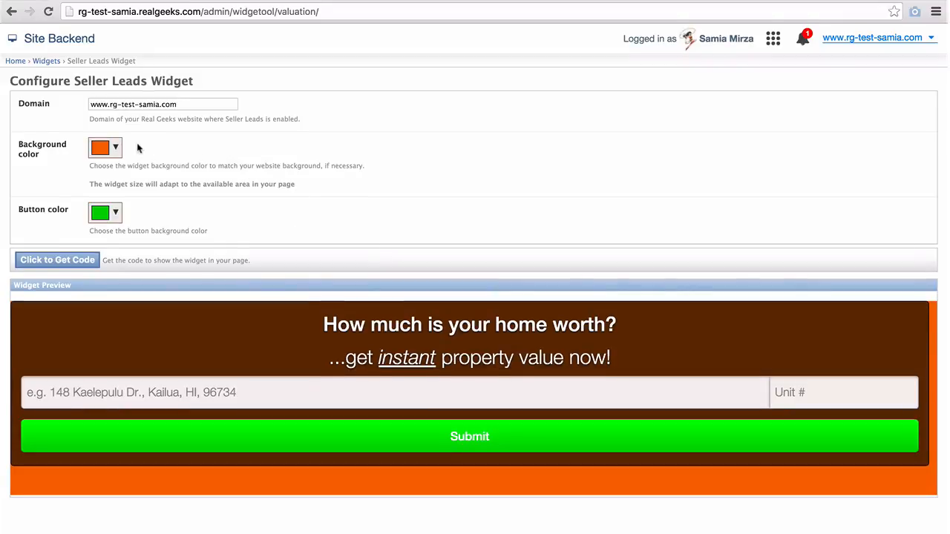
{"action": "left_click", "coordinate": [112, 146]}
{"action": "left_click", "coordinate": [199, 223]}
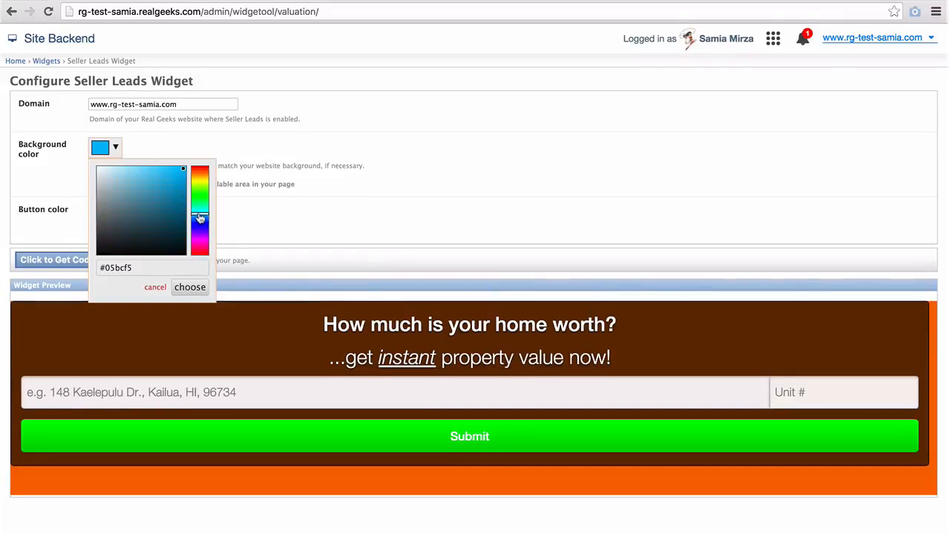
{"action": "left_click", "coordinate": [190, 287]}
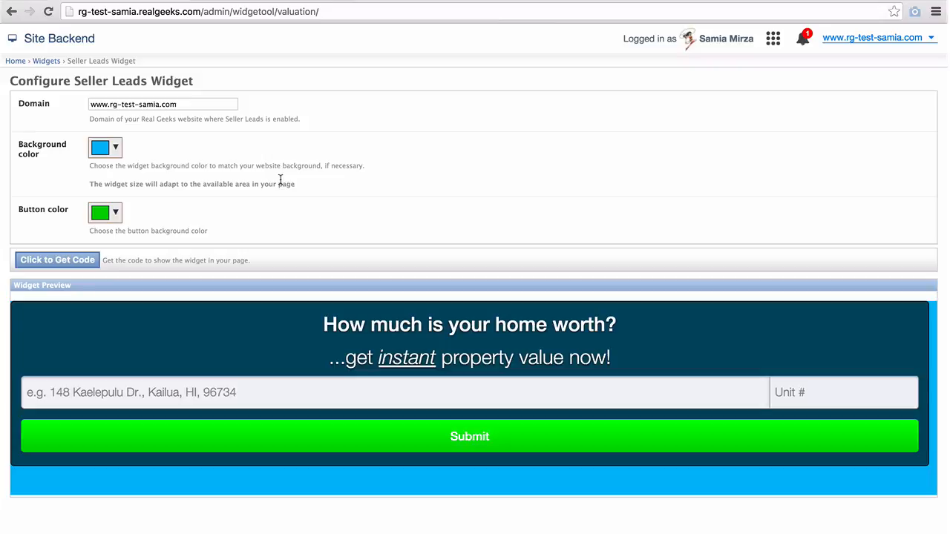
Step: Set the seller leads widget background back to white #ffffff
{"action": "left_click", "coordinate": [116, 149]}
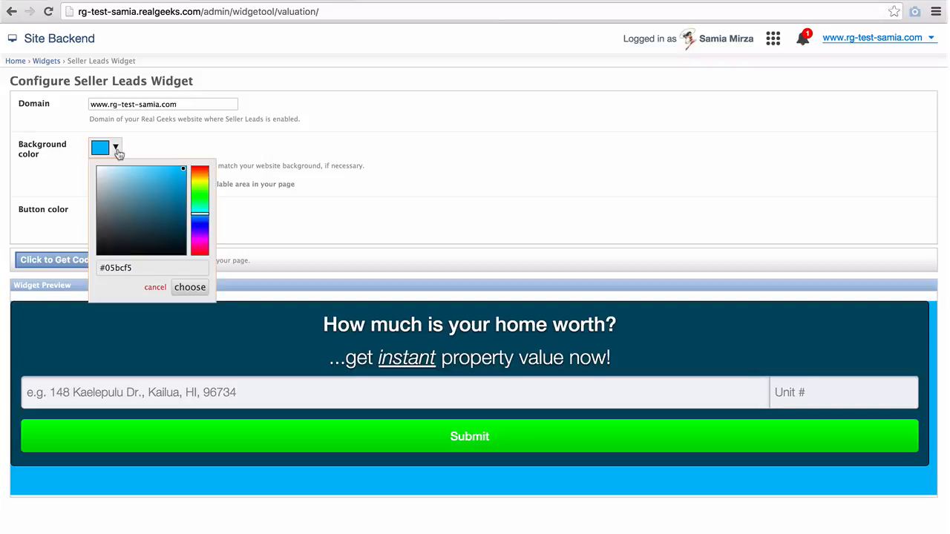
{"action": "left_click_drag", "start_coordinate": [138, 268], "coordinate": [105, 269]}
{"action": "type", "text": "ffffff"}
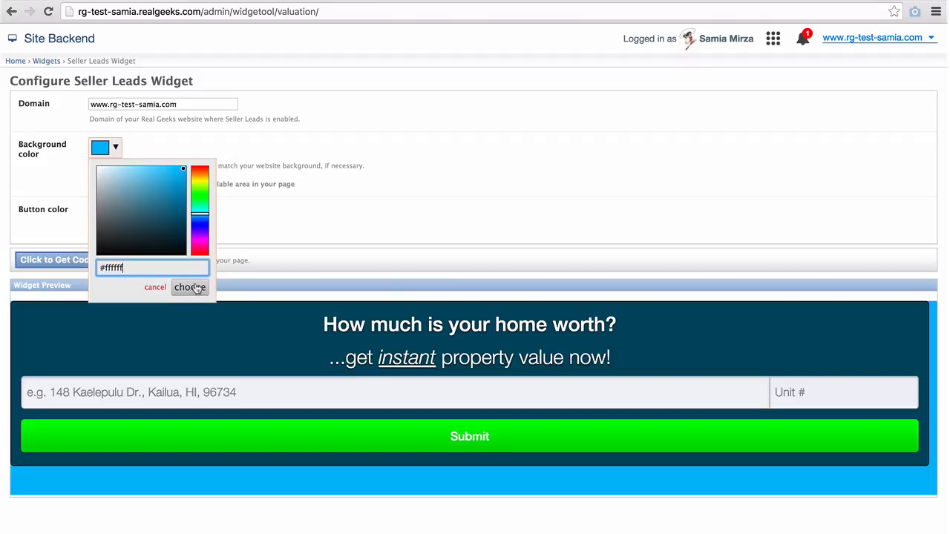
{"action": "left_click", "coordinate": [194, 286]}
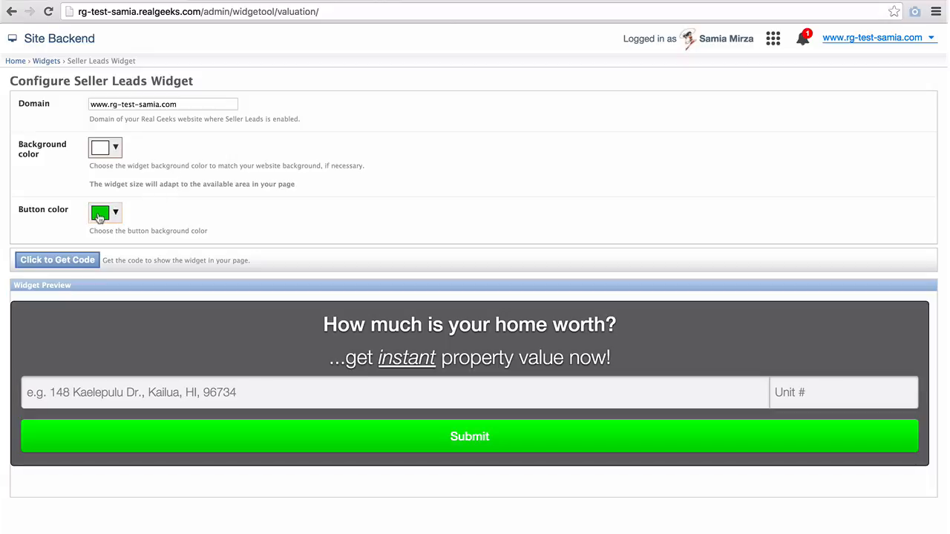
Step: Set the valuation widget's Submit button colour to teal #009b90
{"action": "left_click", "coordinate": [100, 215]}
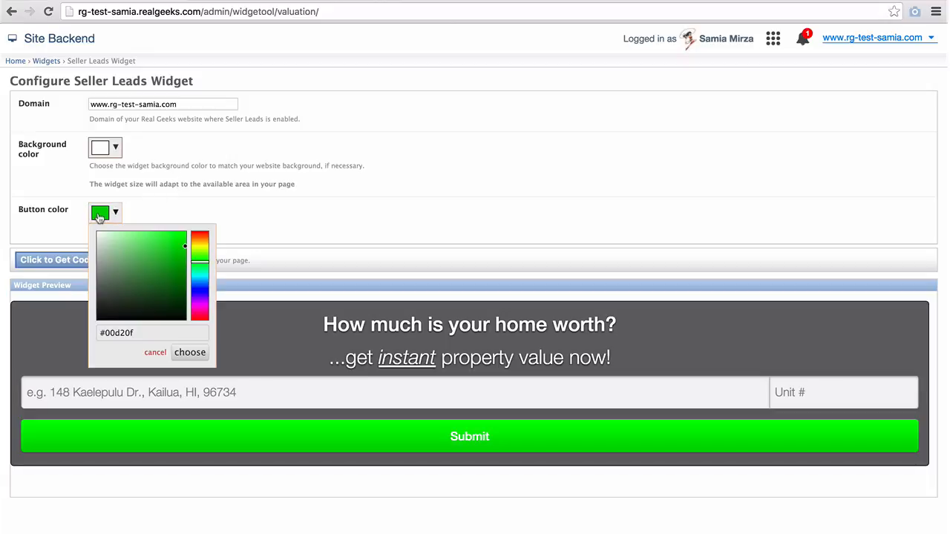
{"action": "mouse_move", "coordinate": [198, 269]}
{"action": "left_mouse_down"}
{"action": "mouse_move", "coordinate": [198, 281]}
{"action": "mouse_move", "coordinate": [187, 265]}
{"action": "mouse_move", "coordinate": [186, 276]}
{"action": "mouse_move", "coordinate": [200, 279]}
{"action": "left_mouse_up"}
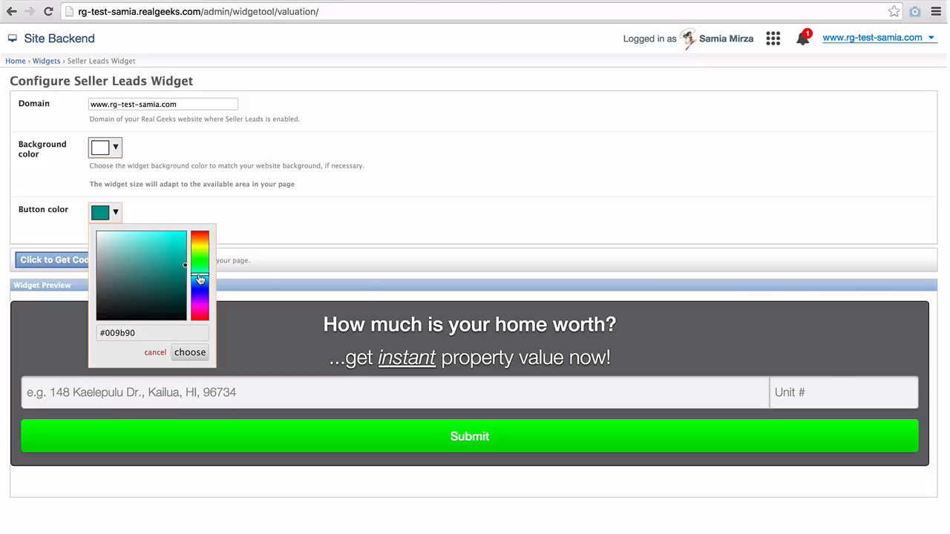
{"action": "left_click", "coordinate": [190, 353]}
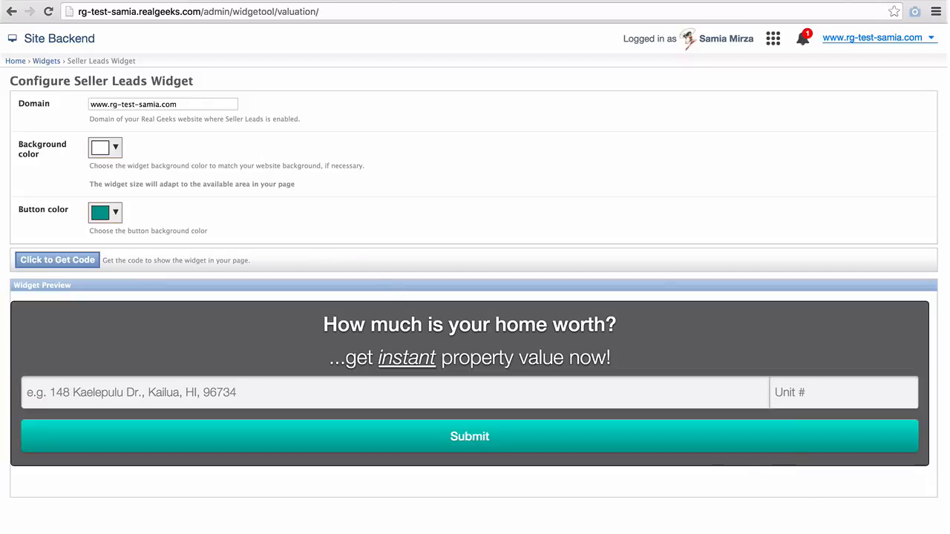
Step: Show the Seller Leads Widget embed code, select all of it and copy it
{"action": "mouse_move", "coordinate": [948, 532]}
{"action": "left_mouse_down"}
{"action": "mouse_move", "coordinate": [279, 532]}
{"action": "mouse_move", "coordinate": [948, 532]}
{"action": "left_mouse_up"}
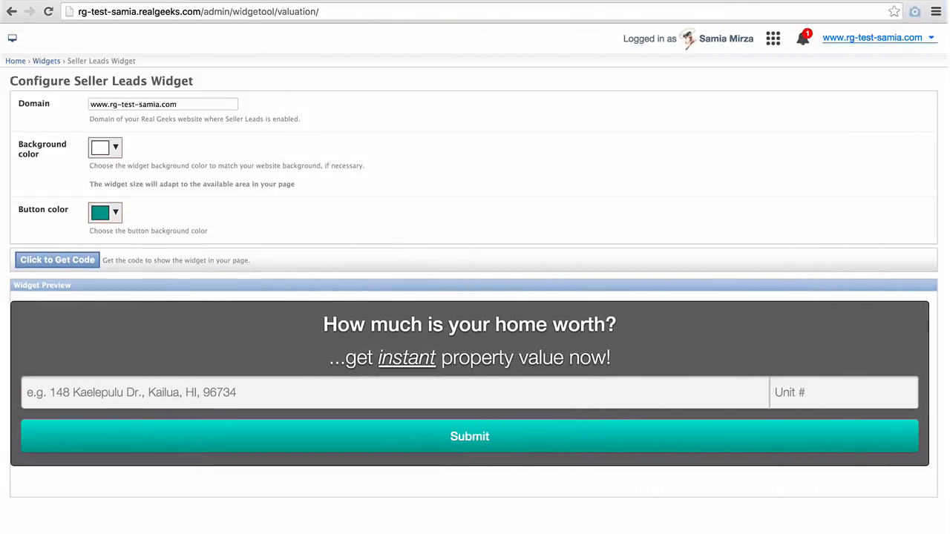
{"action": "left_click", "coordinate": [25, 260]}
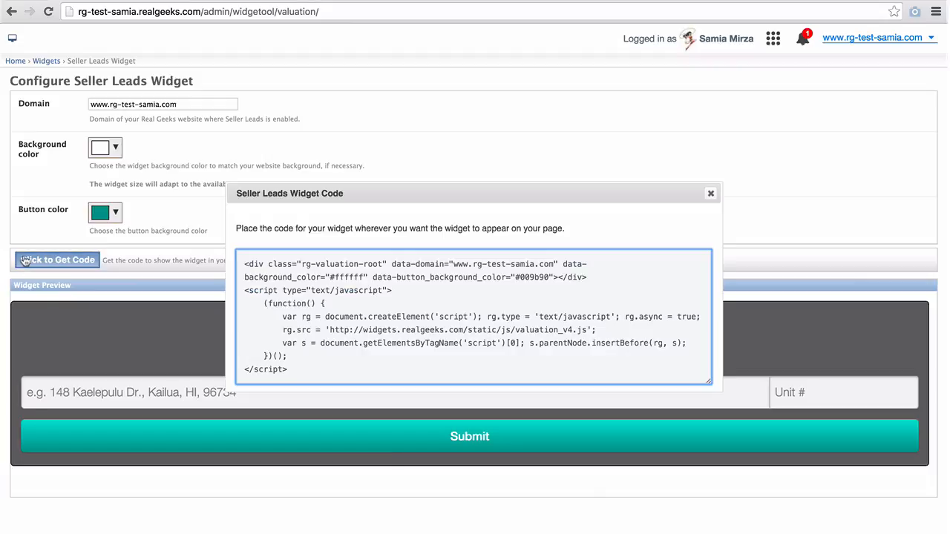
{"action": "left_click_drag", "start_coordinate": [301, 368], "coordinate": [245, 259]}
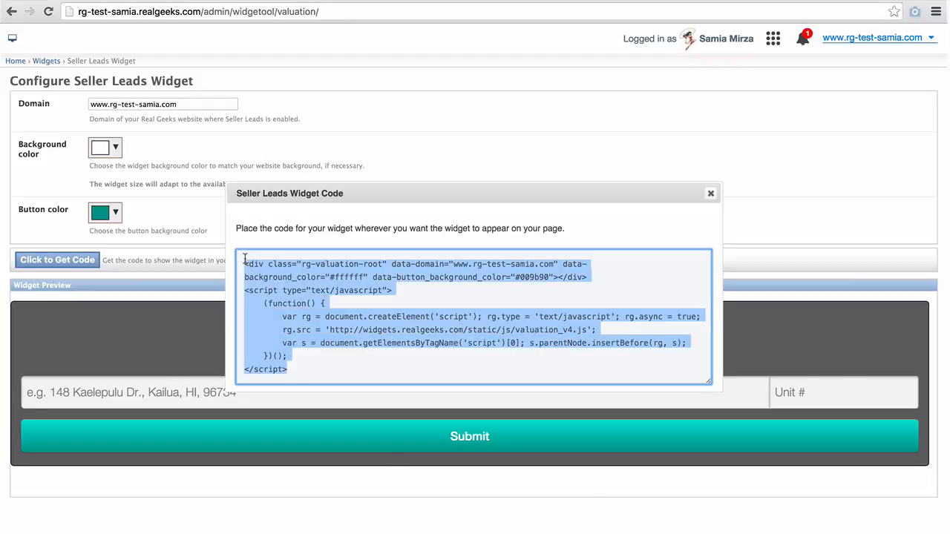
{"action": "right_click", "coordinate": [259, 265]}
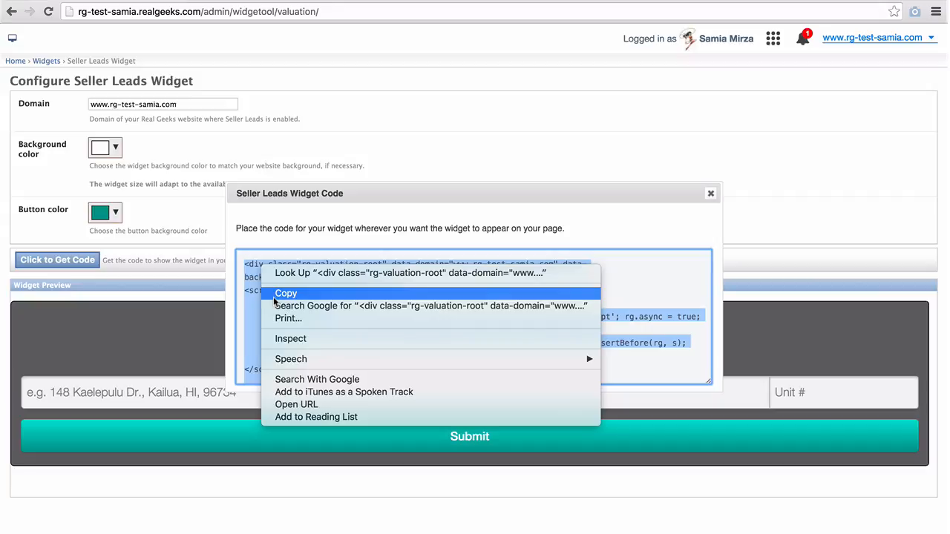
{"action": "left_click", "coordinate": [274, 297]}
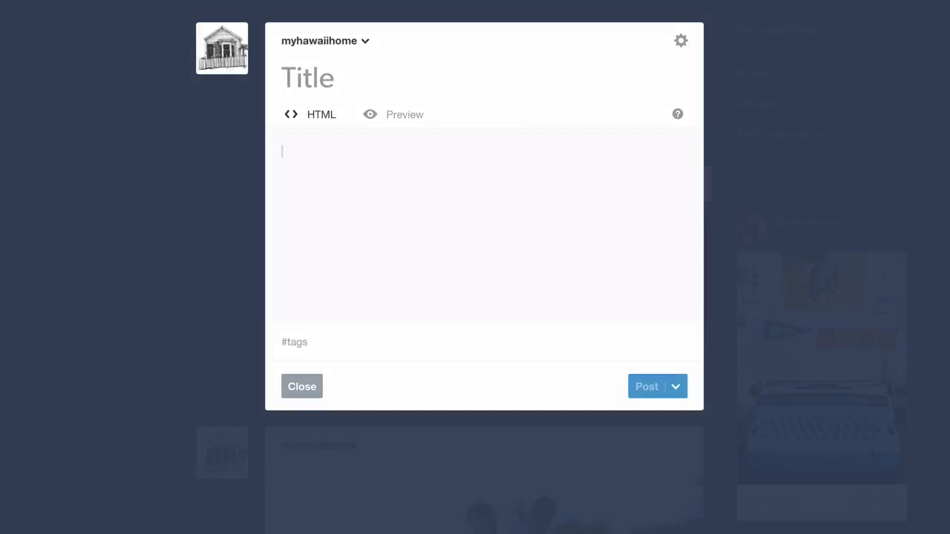
Step: Publish a Tumblr post titled 'How Much is Your Property Worth?' with the pasted widget code as its body
{"action": "type", "text": "How Much is "}
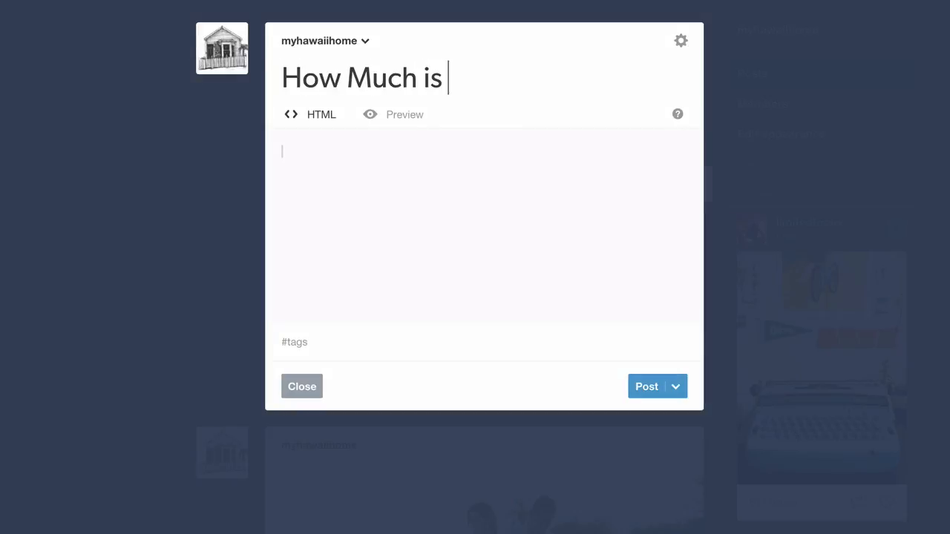
{"action": "type", "text": "Your Proper"}
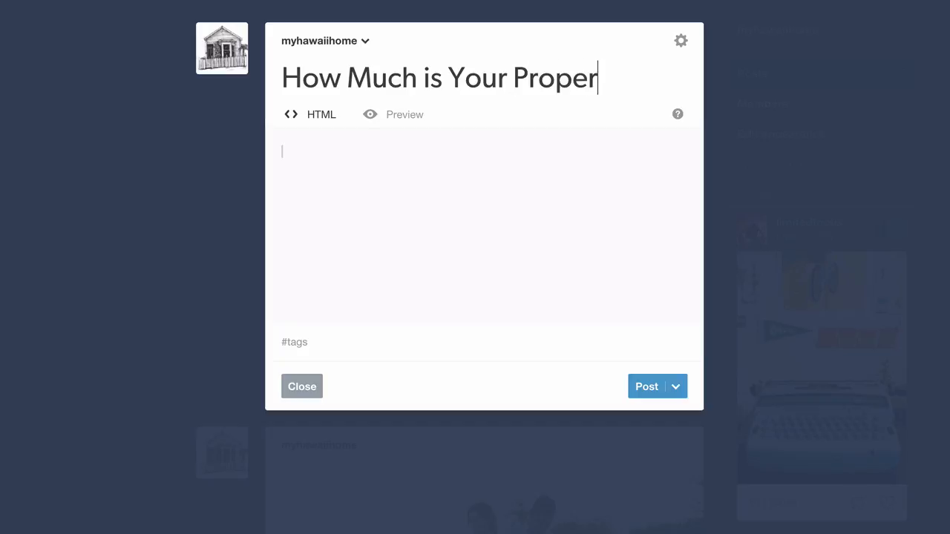
{"action": "type", "text": "ty Worth?"}
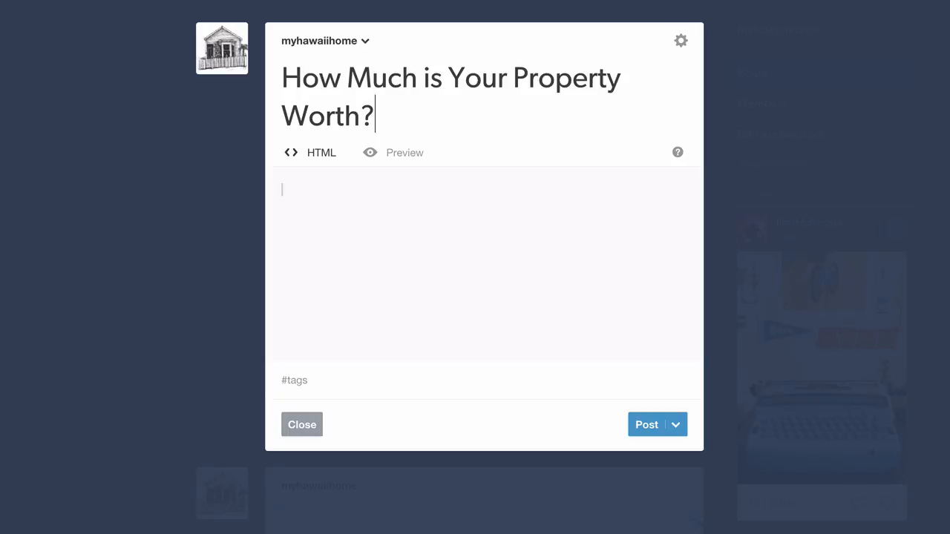
{"action": "left_click", "coordinate": [294, 193]}
{"action": "right_click", "coordinate": [294, 193]}
{"action": "left_click", "coordinate": [320, 271]}
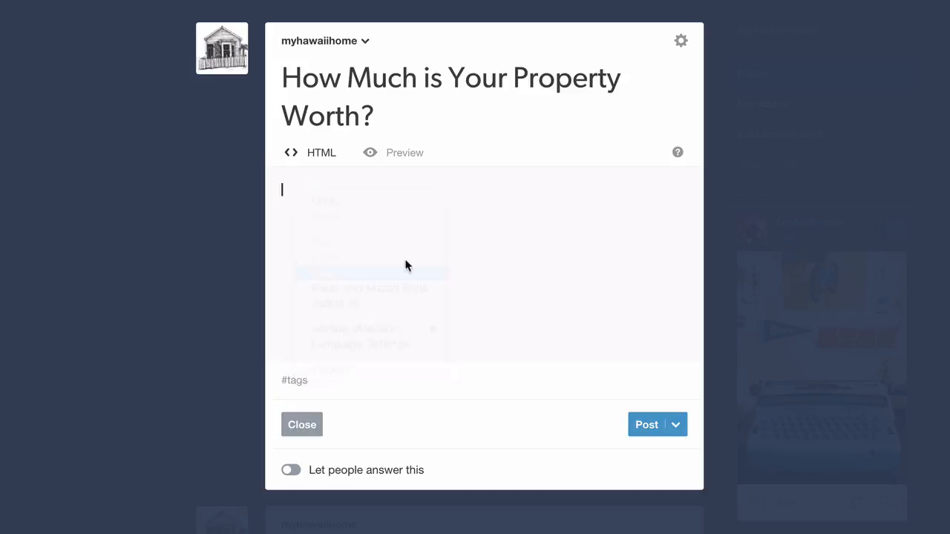
{"action": "left_click", "coordinate": [647, 445]}
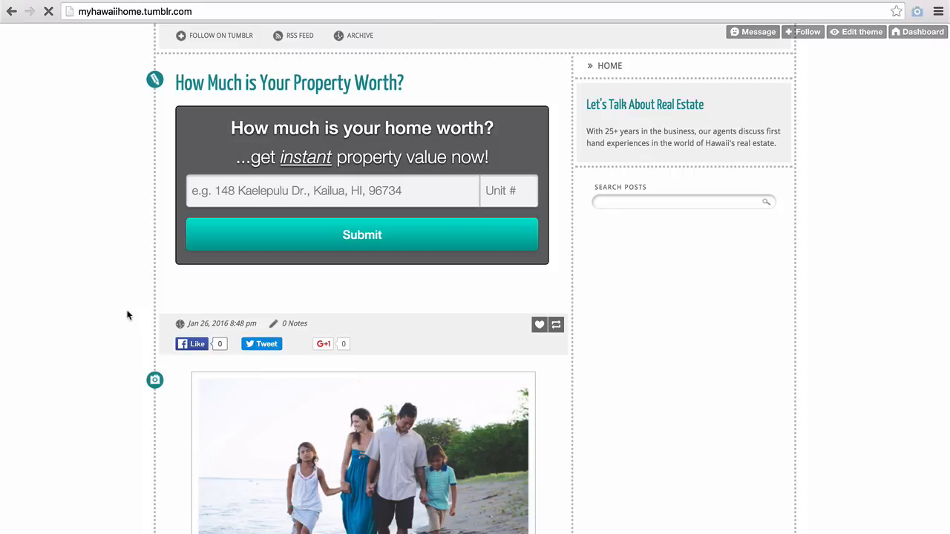
{"action": "scroll", "coordinate": [127, 316], "scroll_direction": "down", "scroll_amount": 4}
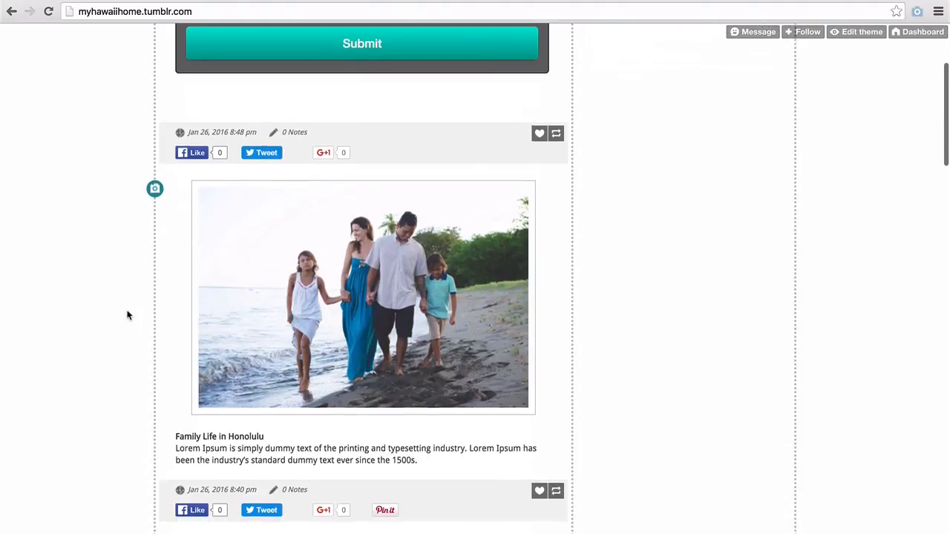
{"action": "scroll", "coordinate": [127, 316], "scroll_direction": "down", "scroll_amount": 5}
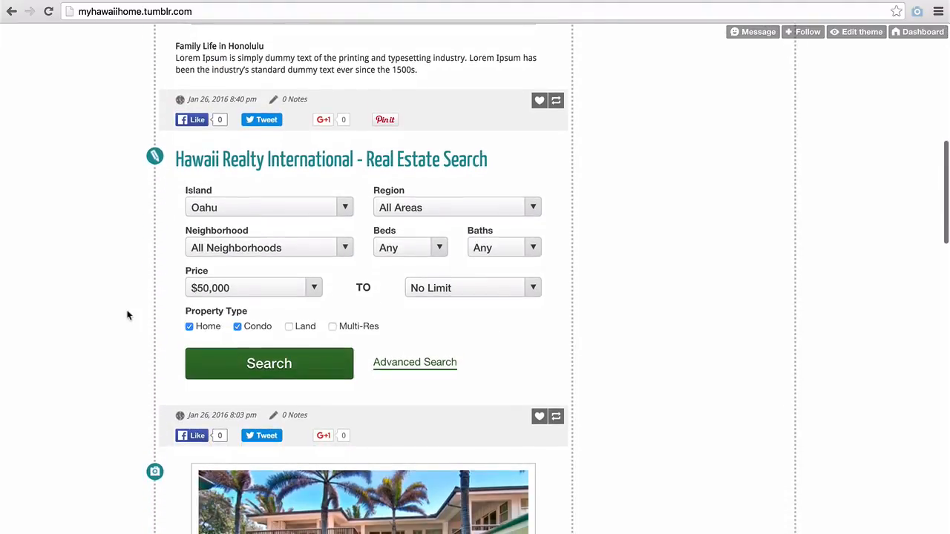
{"action": "scroll", "coordinate": [127, 316], "scroll_direction": "up", "scroll_amount": 8}
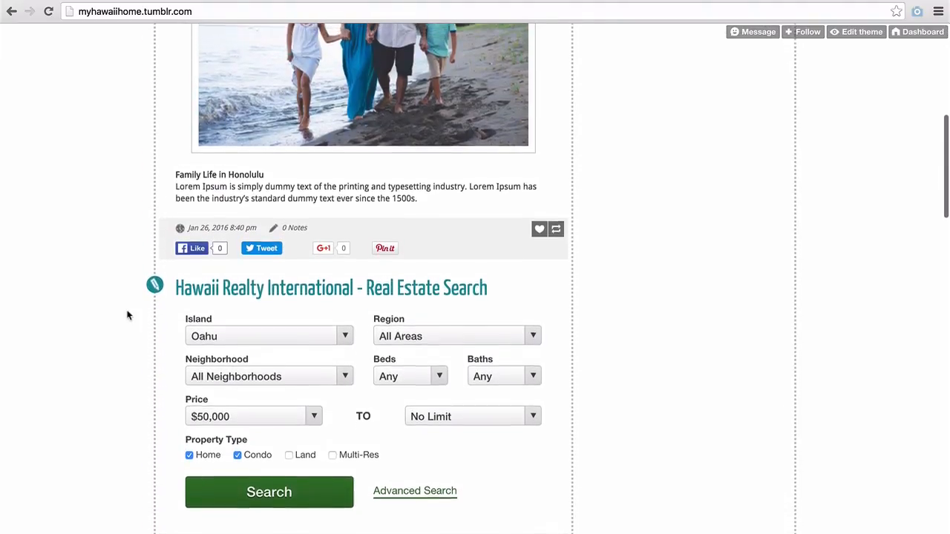
{"action": "scroll", "coordinate": [127, 316], "scroll_direction": "up", "scroll_amount": 1}
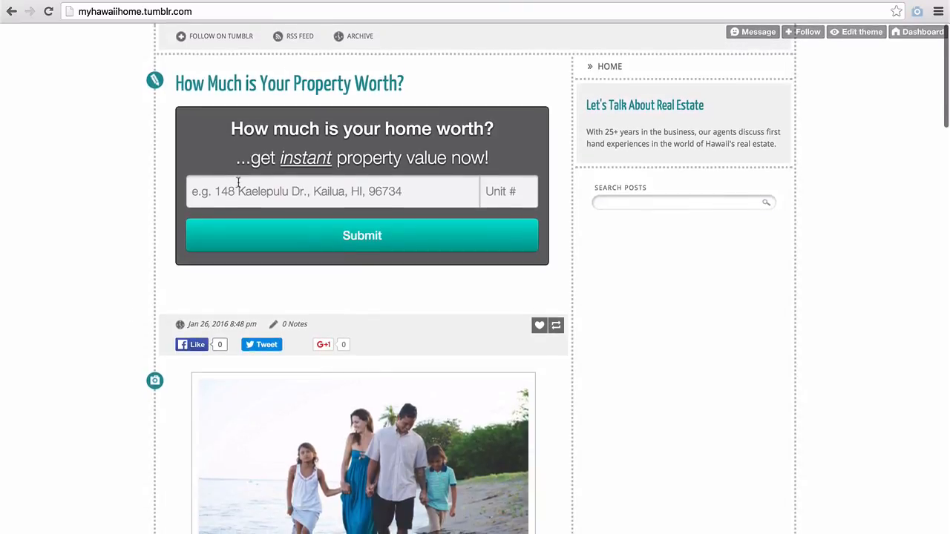
{"action": "left_click", "coordinate": [235, 185]}
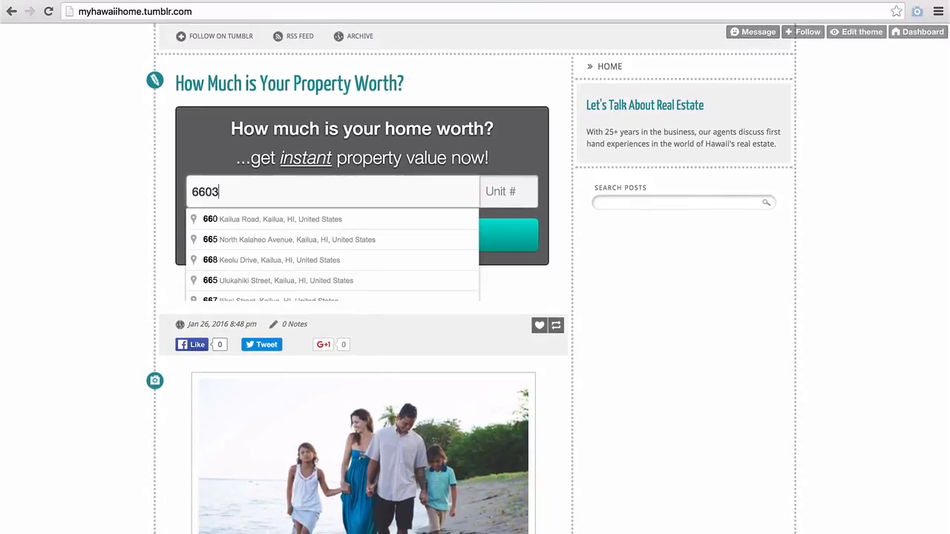
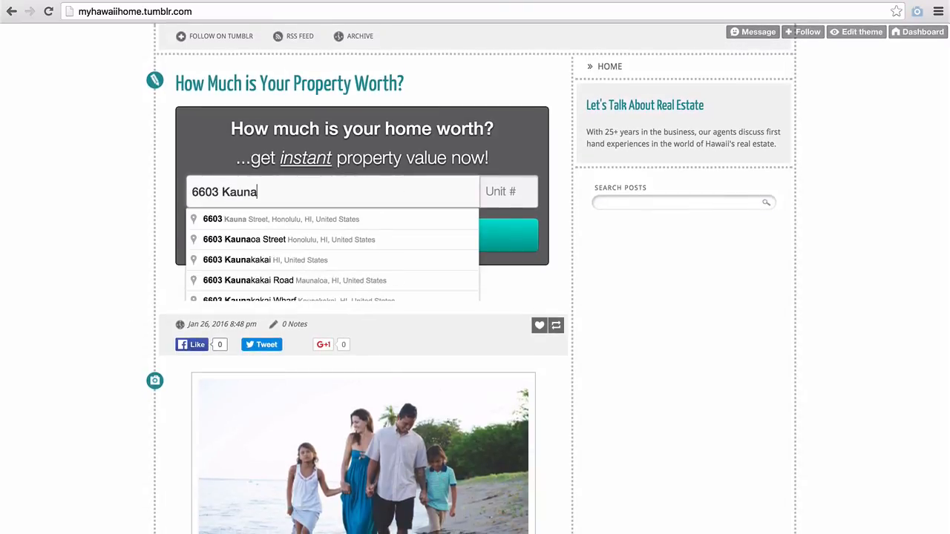
{"action": "key", "text": "Down"}
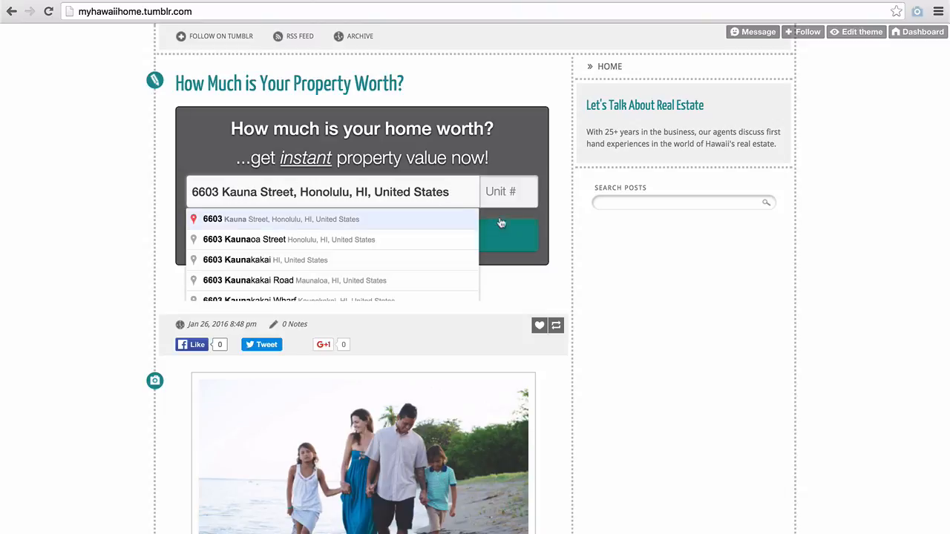
{"action": "key", "text": "Return"}
{"action": "left_click", "coordinate": [444, 248]}
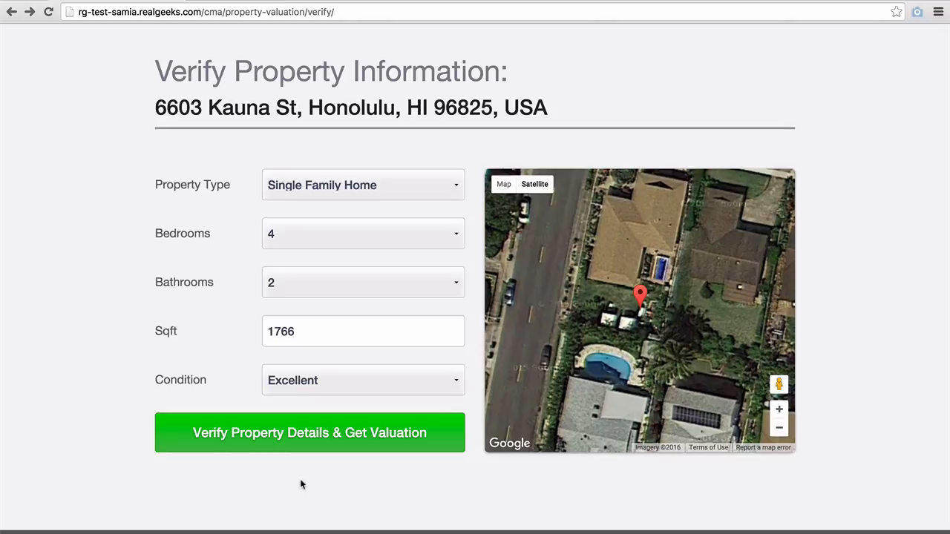
{"action": "left_click", "coordinate": [296, 442]}
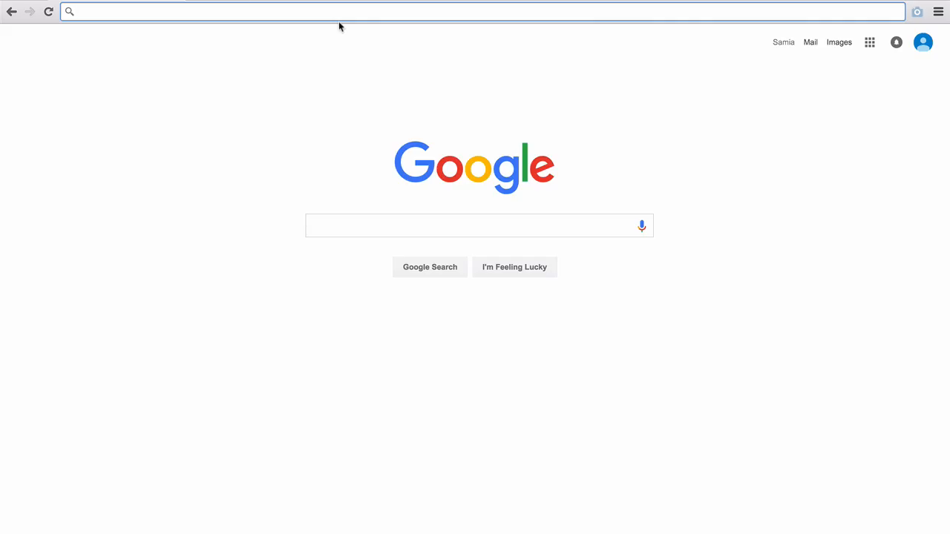
Step: Load docs.realgeeks.com/contact_widgets/ and select the contact widget's script code block
{"action": "type", "text": "docs.realgeeks.com"}
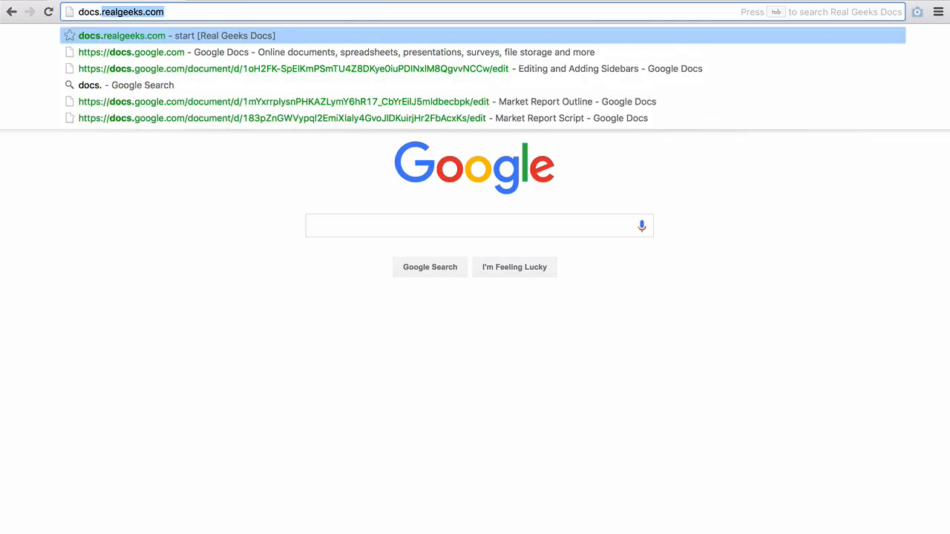
{"action": "type", "text": "/co"}
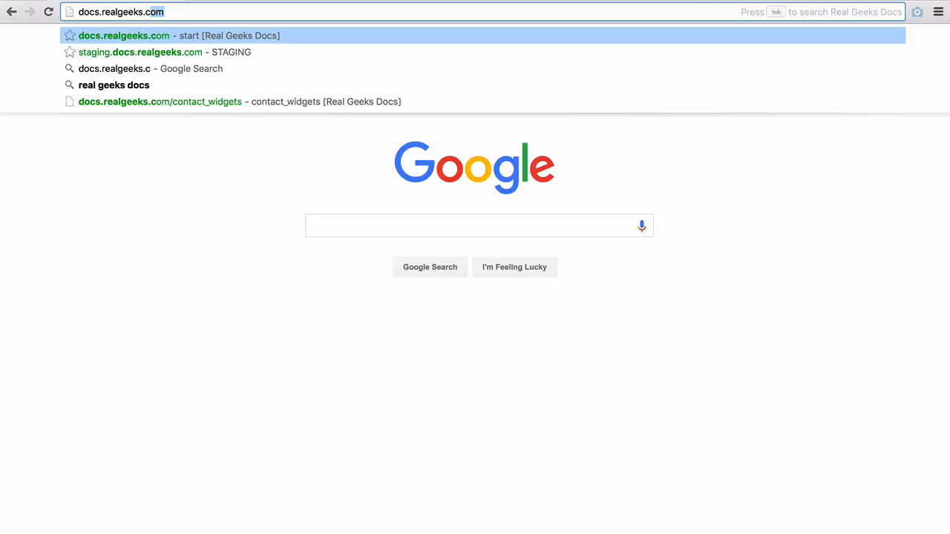
{"action": "type", "text": "ntact_widet"}
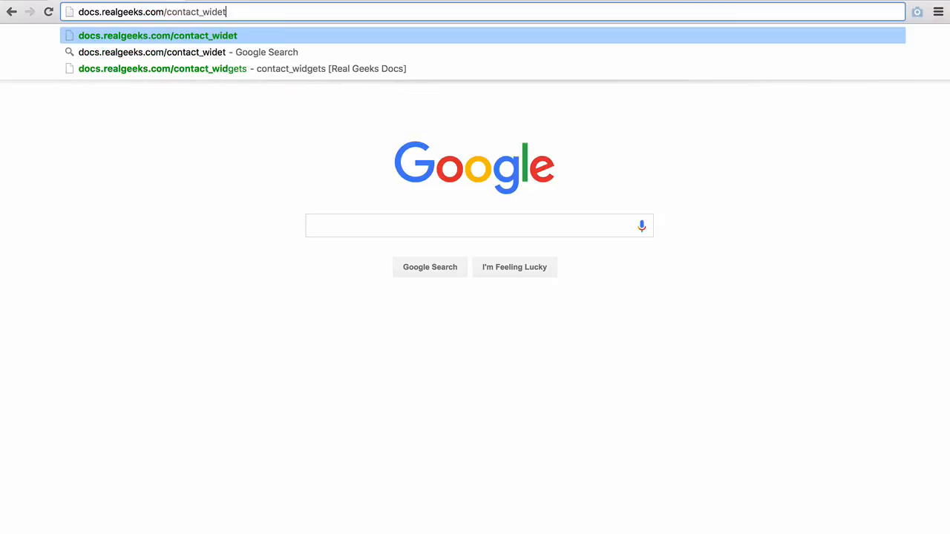
{"action": "key", "text": "BackSpace"}
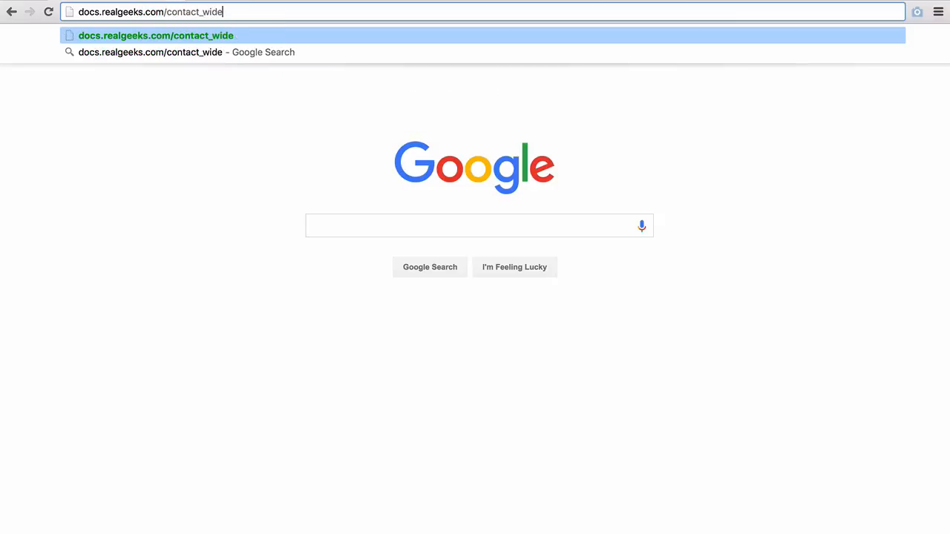
{"action": "type", "text": "gets/"}
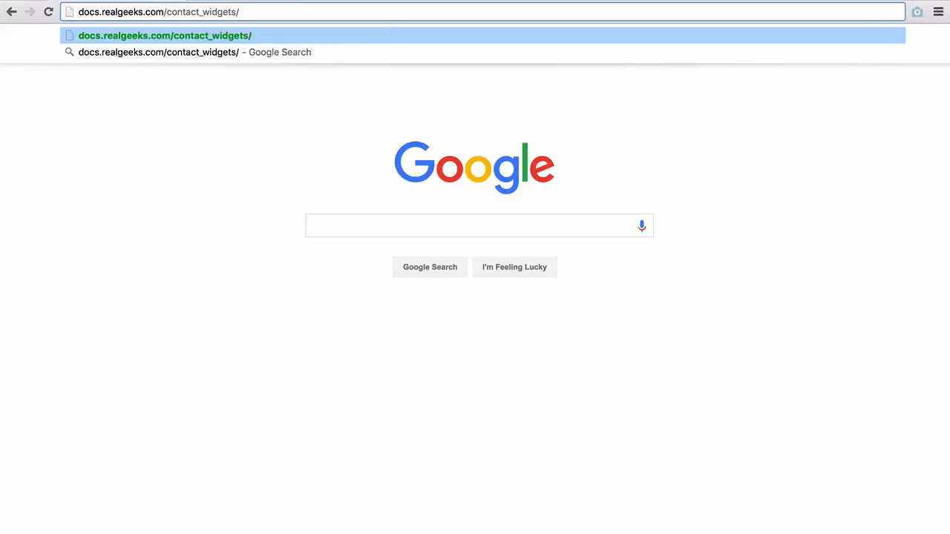
{"action": "key", "text": "Return"}
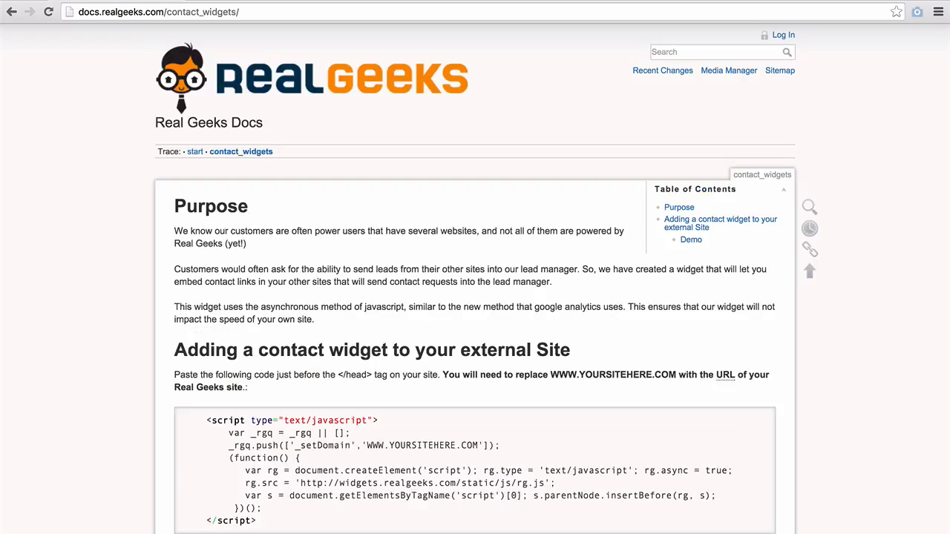
{"action": "scroll", "coordinate": [469, 459], "scroll_direction": "down", "scroll_amount": 3}
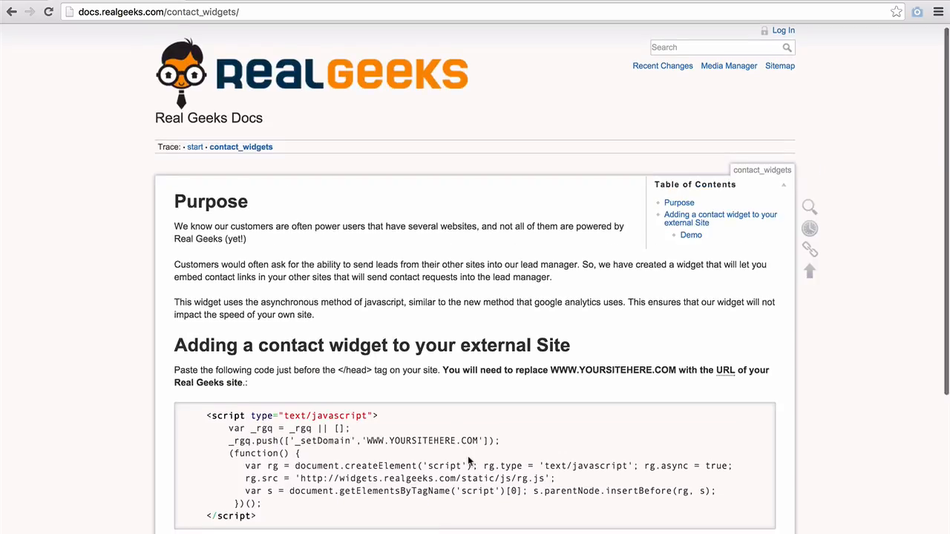
{"action": "scroll", "coordinate": [469, 461], "scroll_direction": "down", "scroll_amount": 3}
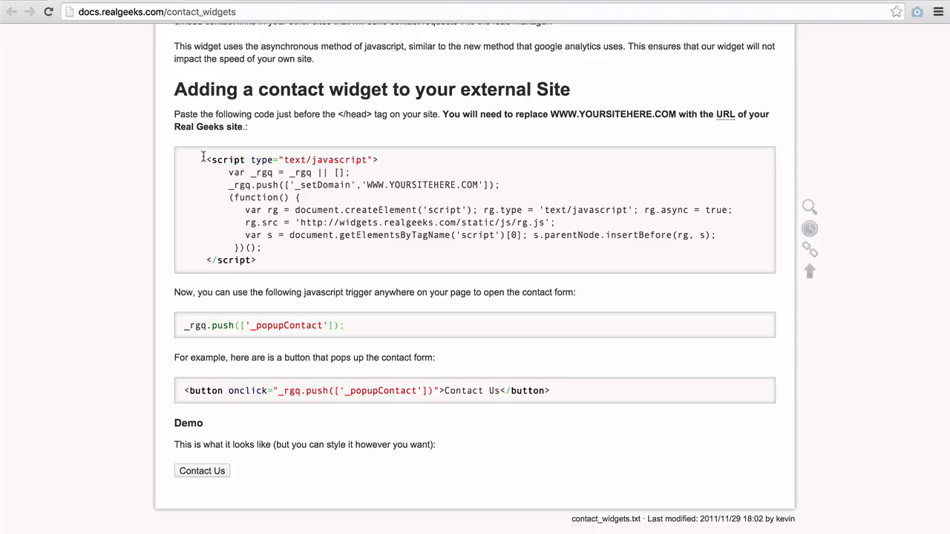
{"action": "left_click_drag", "start_coordinate": [202, 157], "coordinate": [271, 259]}
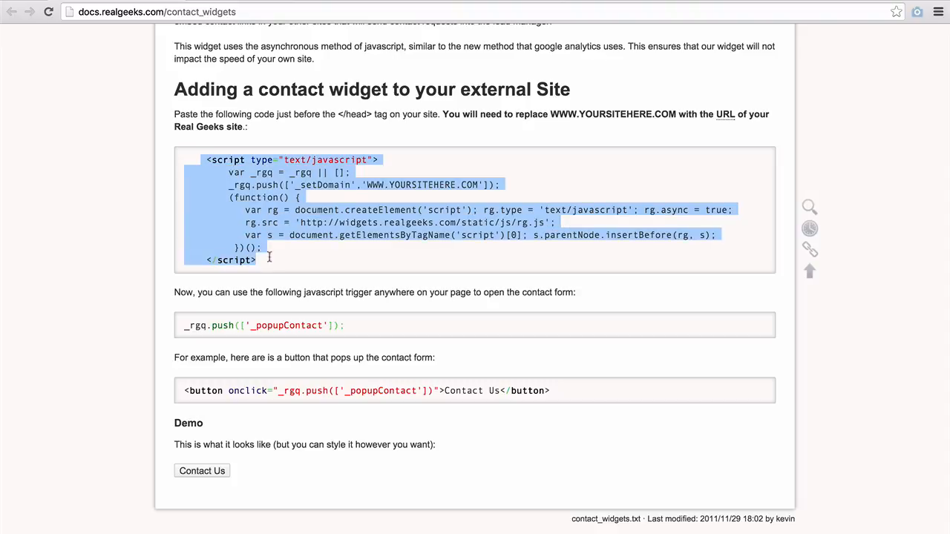
Step: Copy the contact widget script and paste it just before </head> in the Tumblr theme HTML
{"action": "right_click", "coordinate": [272, 205]}
{"action": "left_click", "coordinate": [297, 231]}
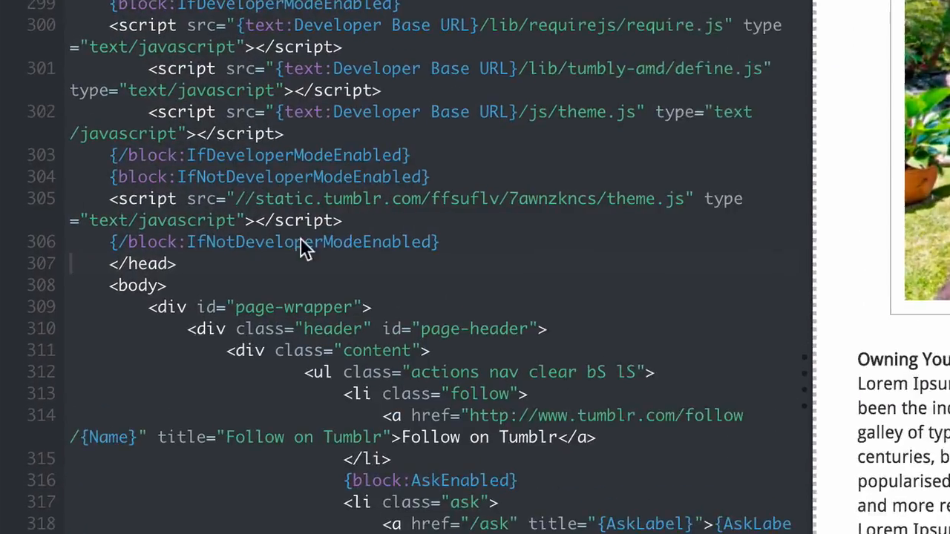
{"action": "right_click", "coordinate": [85, 270]}
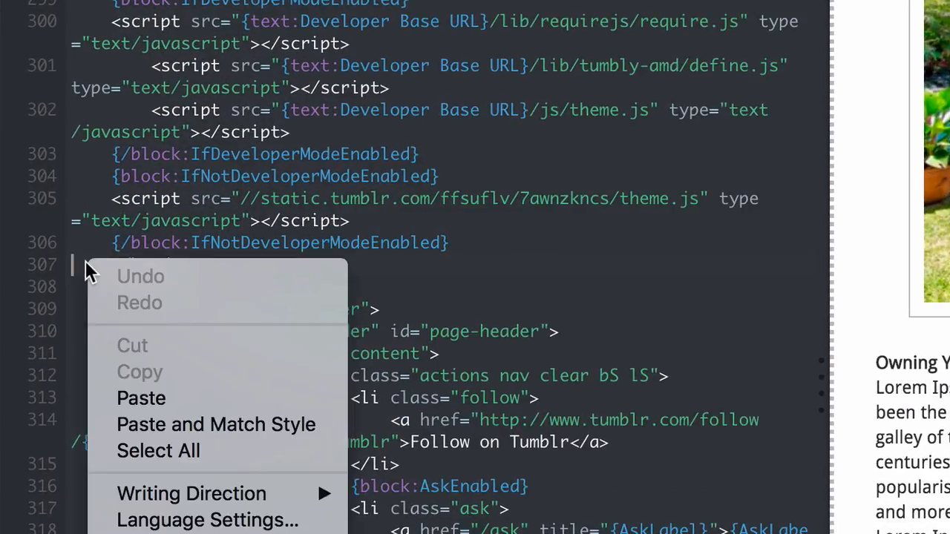
{"action": "left_click", "coordinate": [133, 398]}
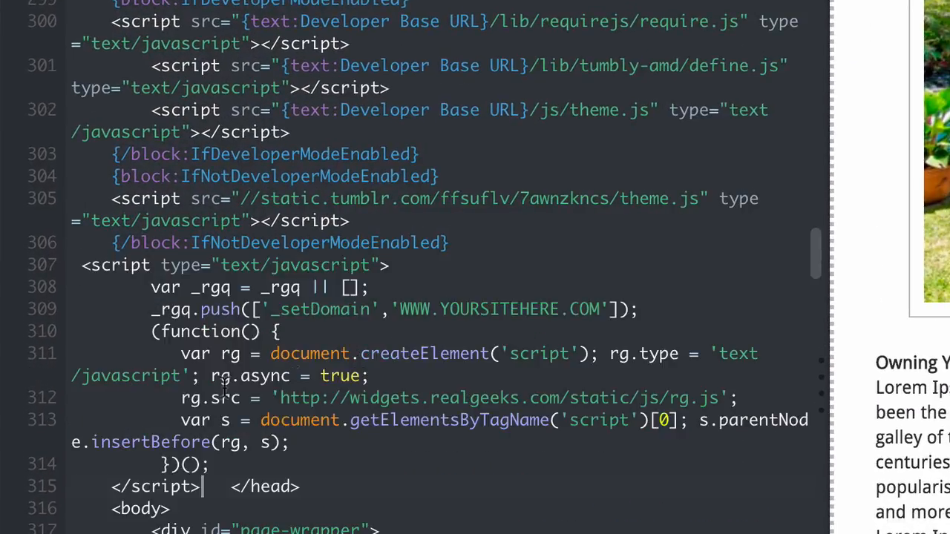
{"action": "left_click_drag", "start_coordinate": [401, 309], "coordinate": [599, 309]}
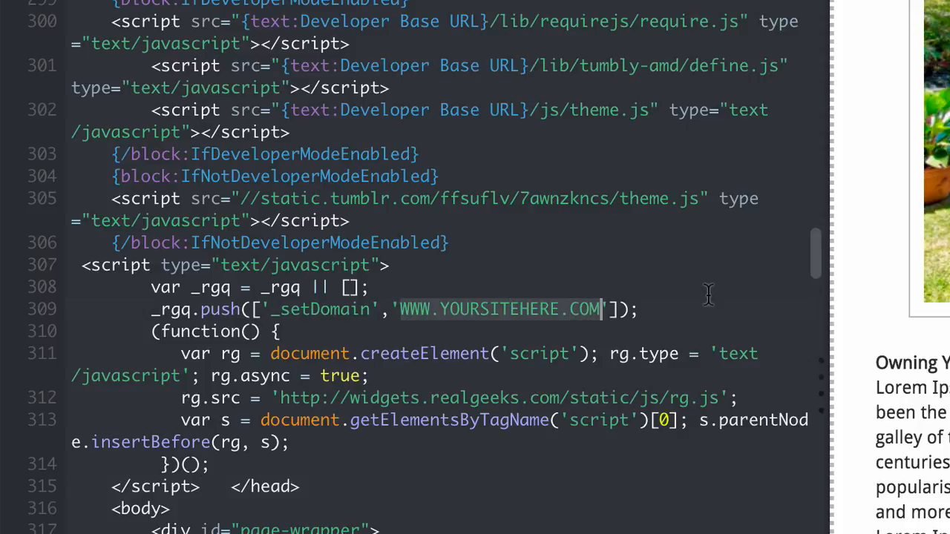
{"action": "type", "text": "rg-test"}
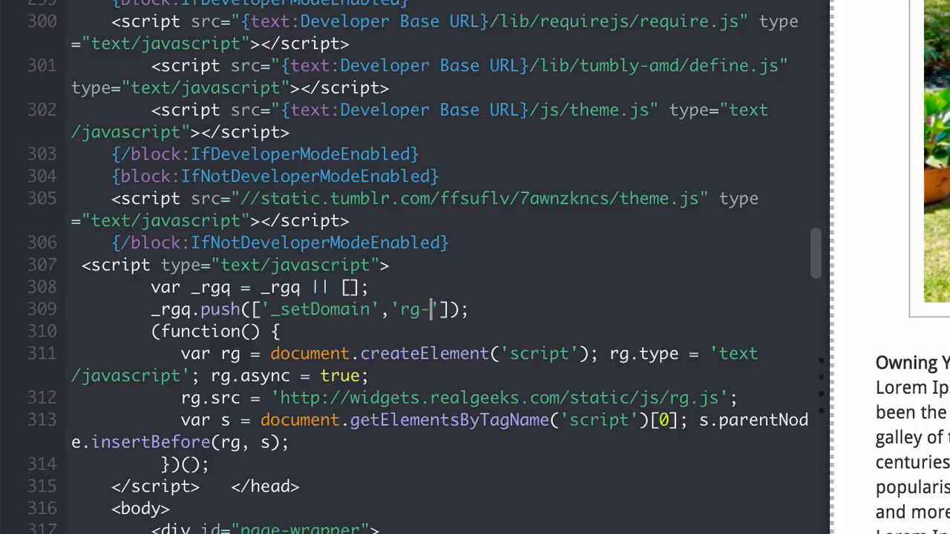
{"action": "type", "text": "-sa"}
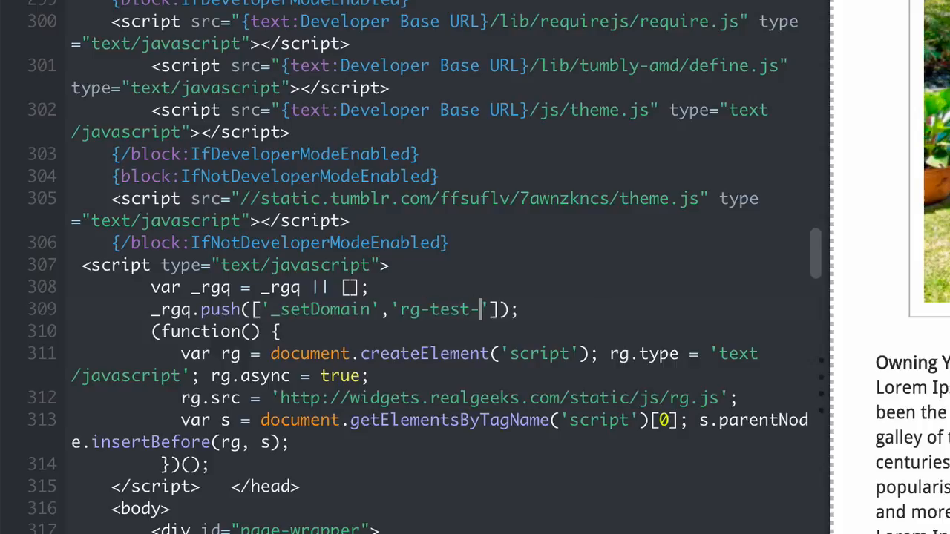
{"action": "type", "text": "mia.realgeeks."}
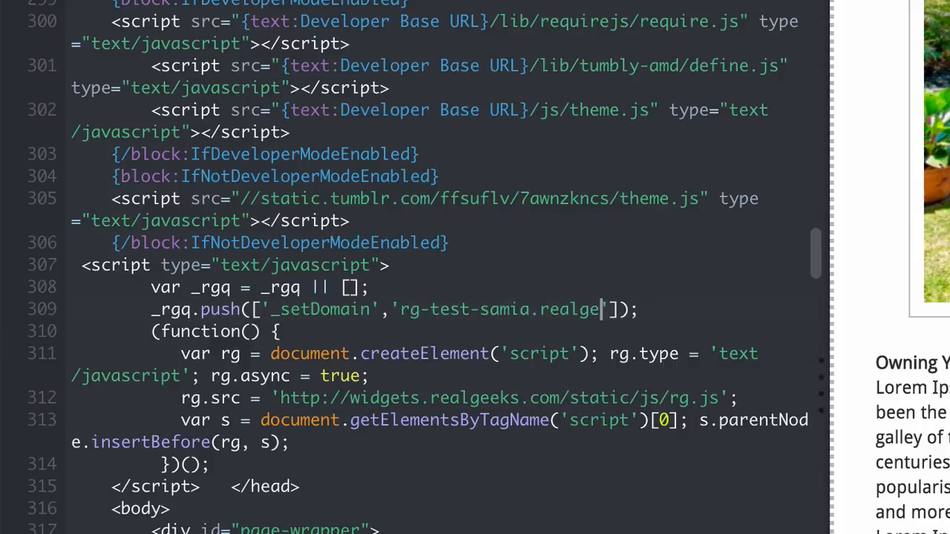
{"action": "type", "text": "com"}
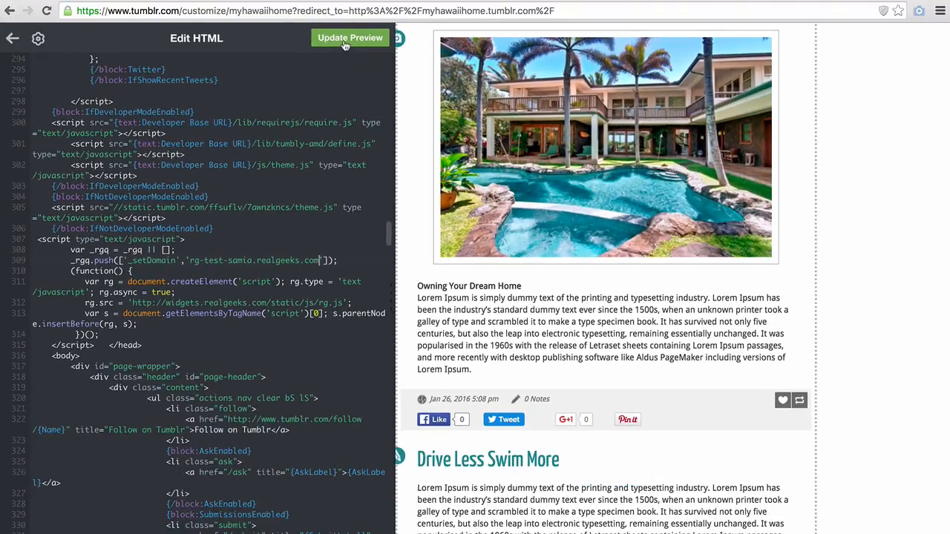
{"action": "left_click", "coordinate": [344, 46]}
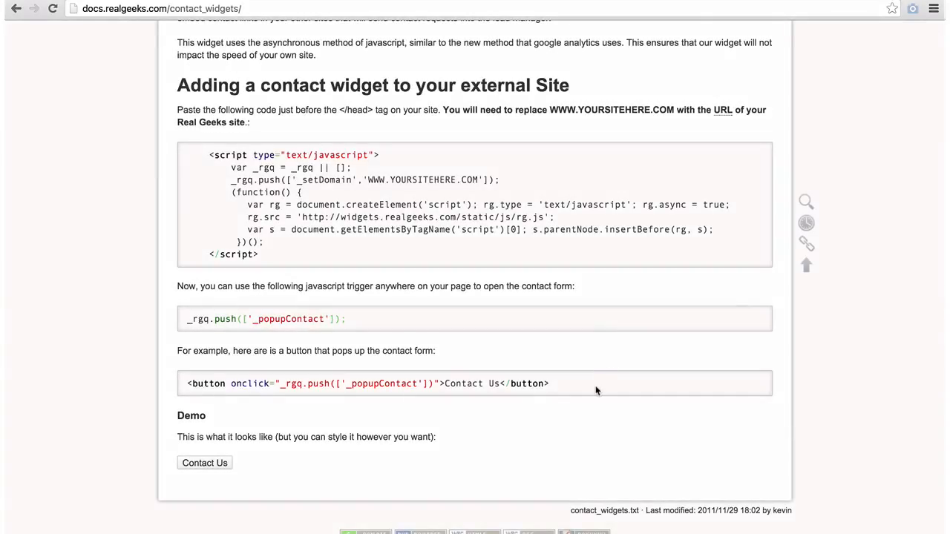
{"action": "left_click_drag", "start_coordinate": [576, 385], "coordinate": [383, 383]}
{"action": "left_click", "coordinate": [197, 393]}
Step: Copy the Contact Us <button> code and publish a Tumblr post with it pasted after the paragraph
{"action": "left_click_drag", "start_coordinate": [198, 394], "coordinate": [186, 387]}
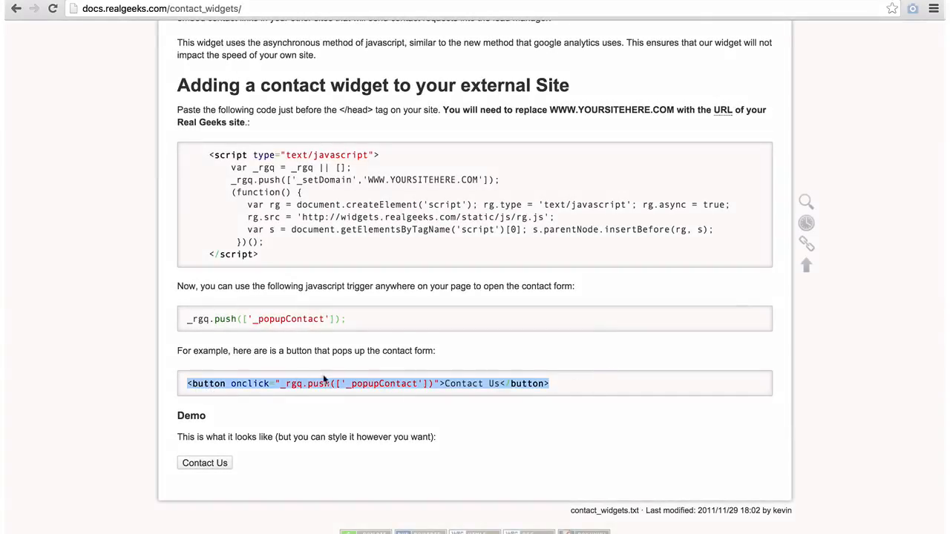
{"action": "right_click", "coordinate": [466, 389]}
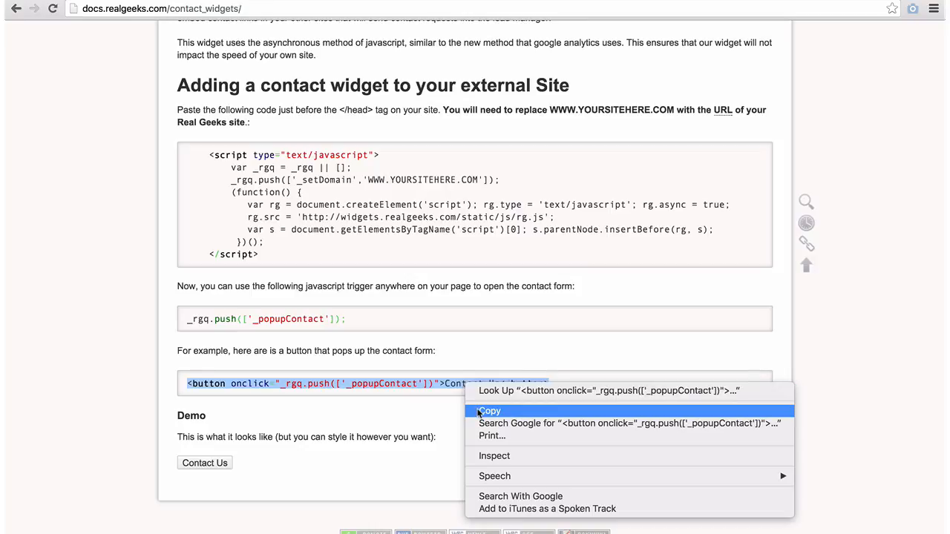
{"action": "left_click", "coordinate": [478, 412]}
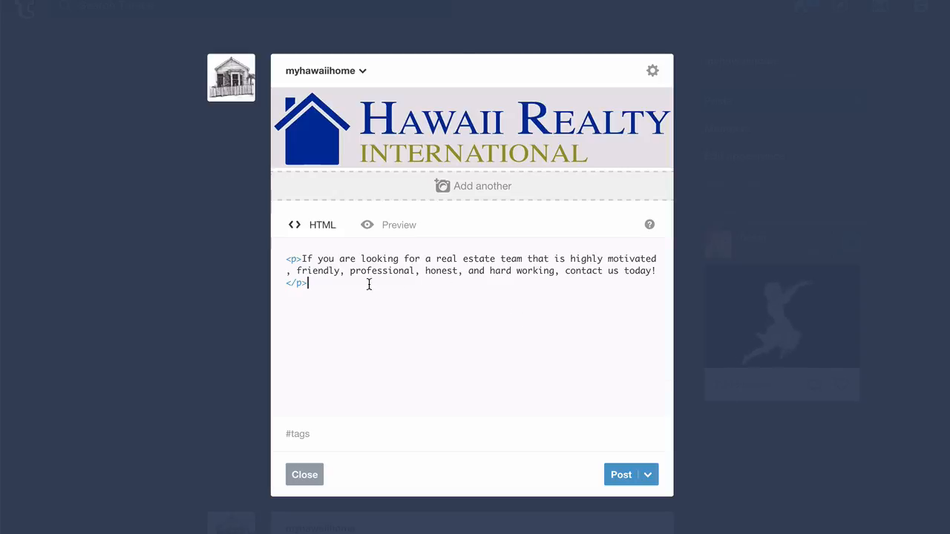
{"action": "right_click", "coordinate": [337, 289]}
{"action": "left_click", "coordinate": [383, 357]}
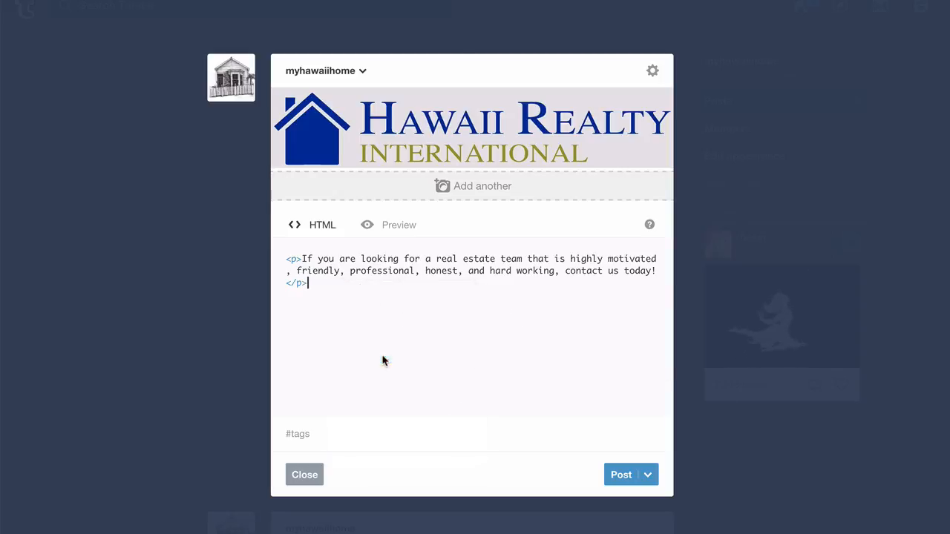
{"action": "left_click", "coordinate": [618, 477]}
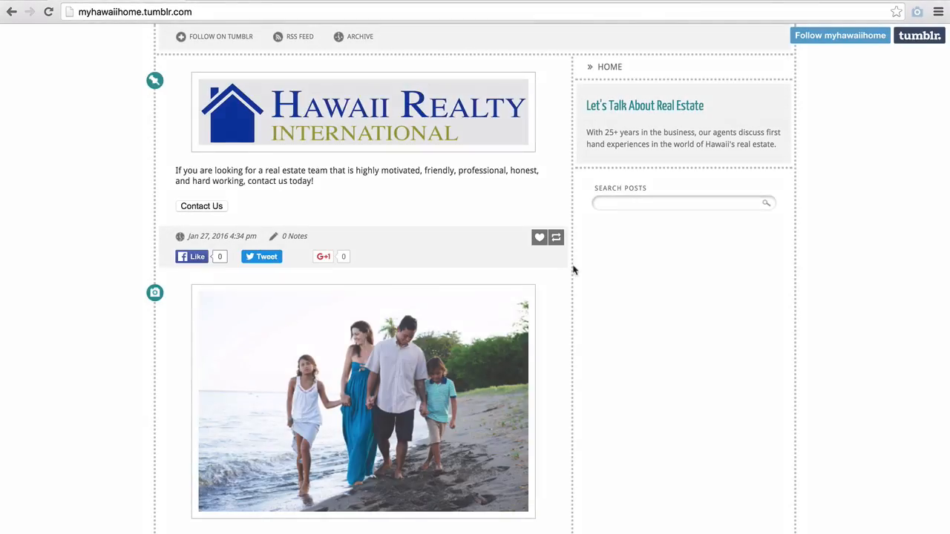
Step: Open the blog's Contact Us form and enter the test lead's first name, last name, email and phone
{"action": "left_click", "coordinate": [208, 207]}
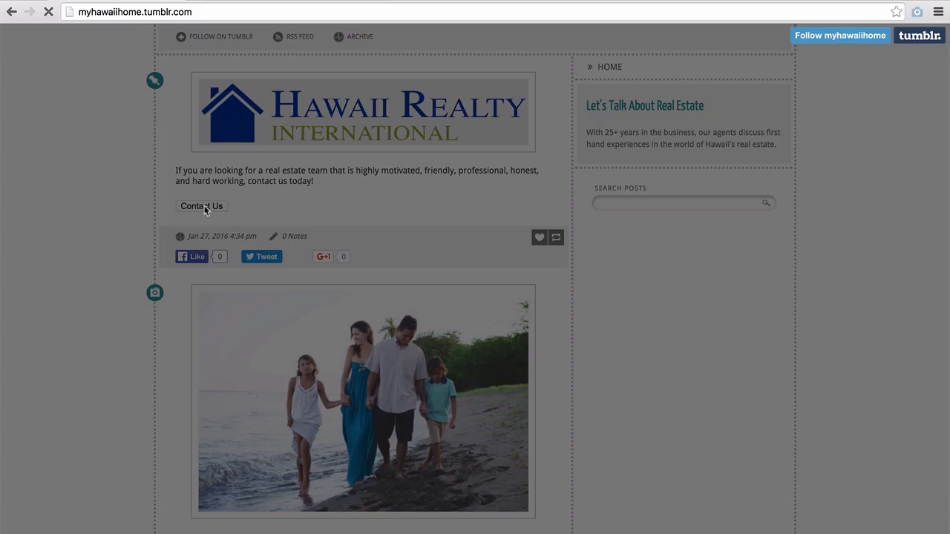
{"action": "left_click", "coordinate": [329, 153]}
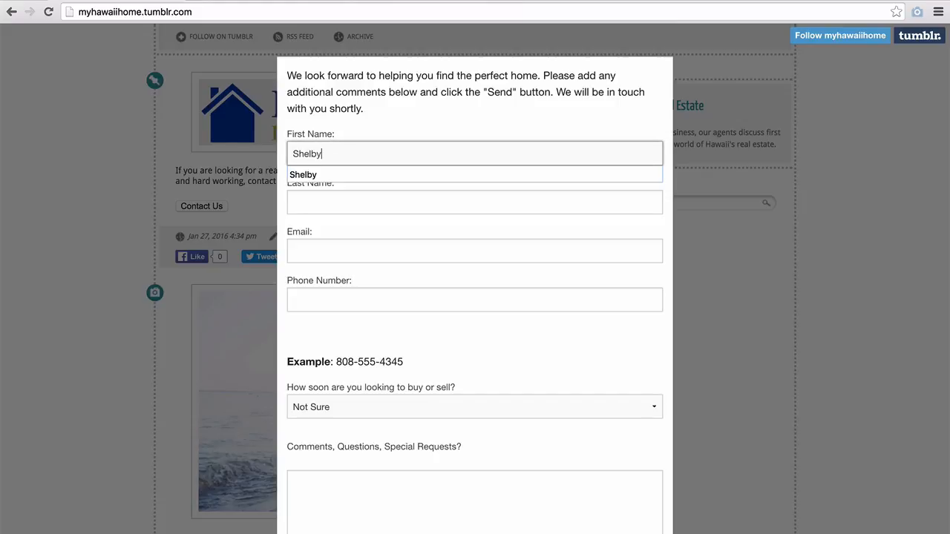
{"action": "key", "text": "Tab"}
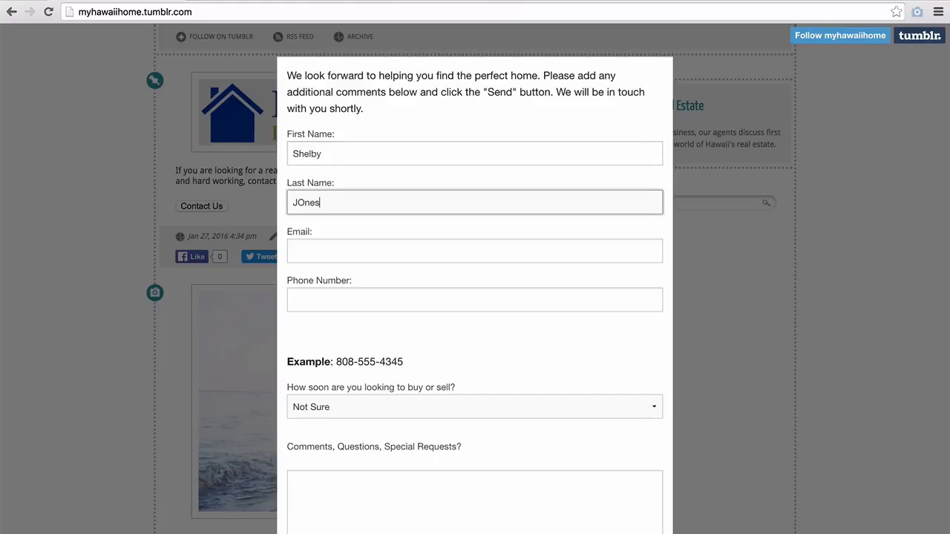
{"action": "key", "text": "Tab"}
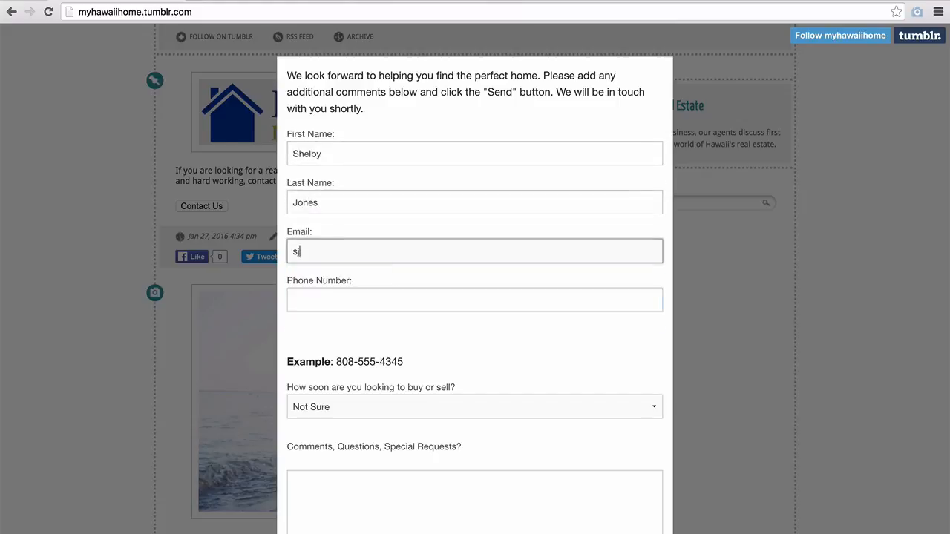
{"action": "key", "text": "Tab"}
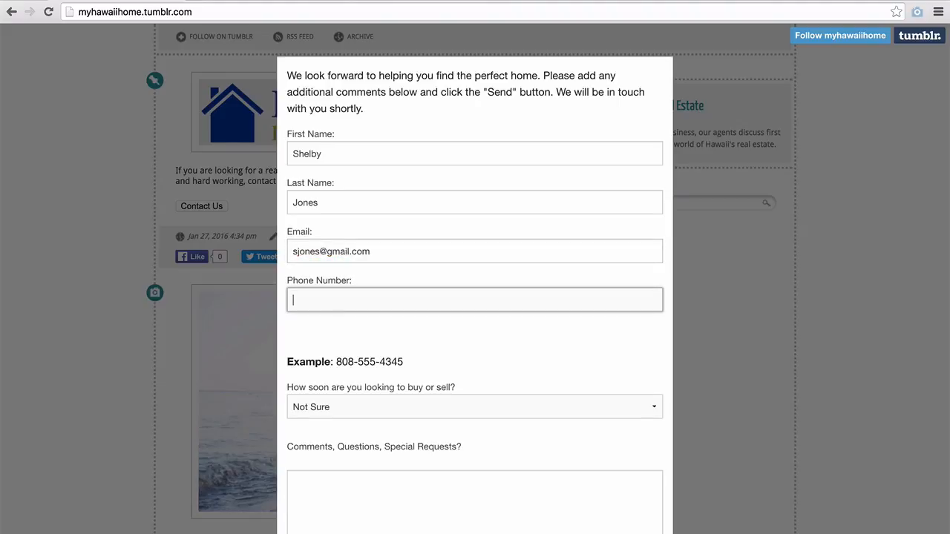
{"action": "type", "text": "8888888888"}
Step: Choose the 'Within the next 3 months' timeframe, add the comment 'Test' and send the request
{"action": "key", "text": "Tab"}
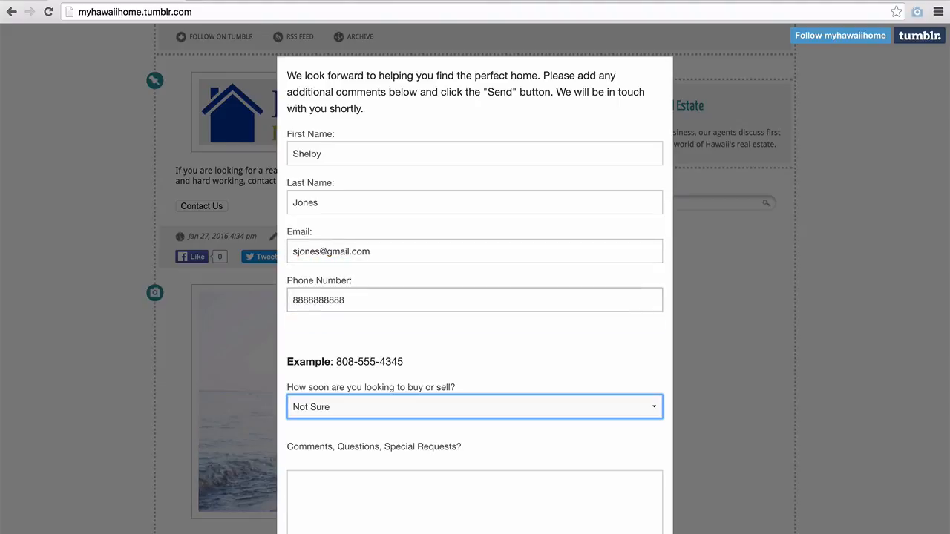
{"action": "key", "text": "space"}
{"action": "key", "text": "Down"}
{"action": "key", "text": "Return"}
{"action": "left_click", "coordinate": [373, 520]}
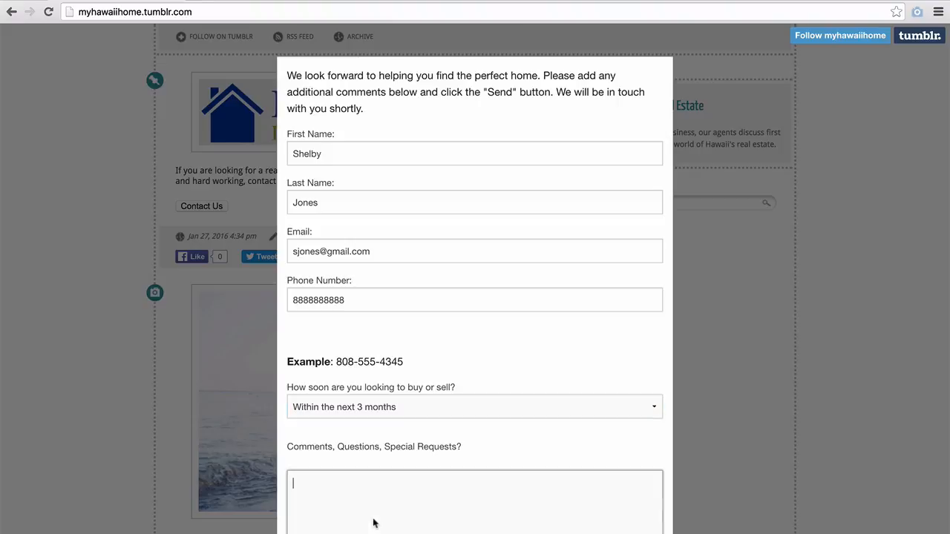
{"action": "type", "text": "Test"}
{"action": "scroll", "coordinate": [475, 297], "scroll_direction": "down", "scroll_amount": 4}
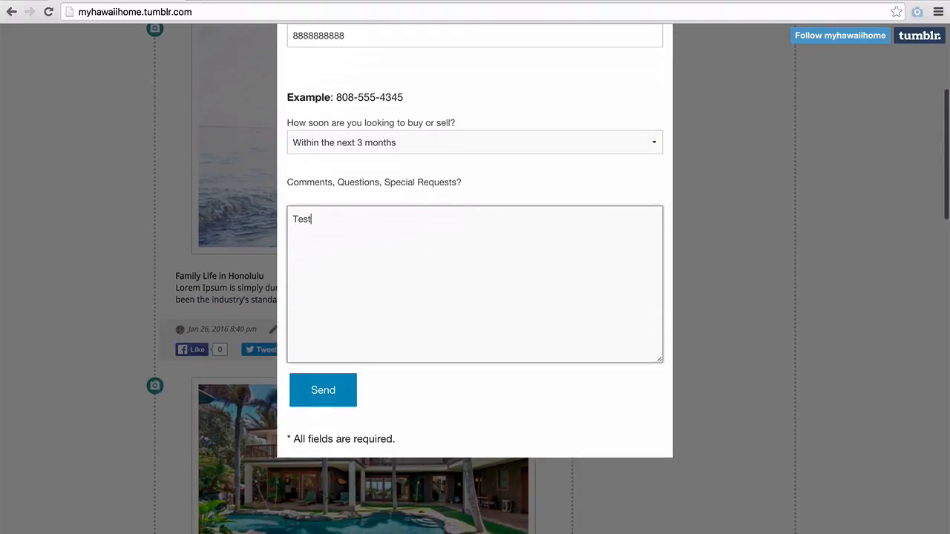
{"action": "left_click", "coordinate": [317, 394]}
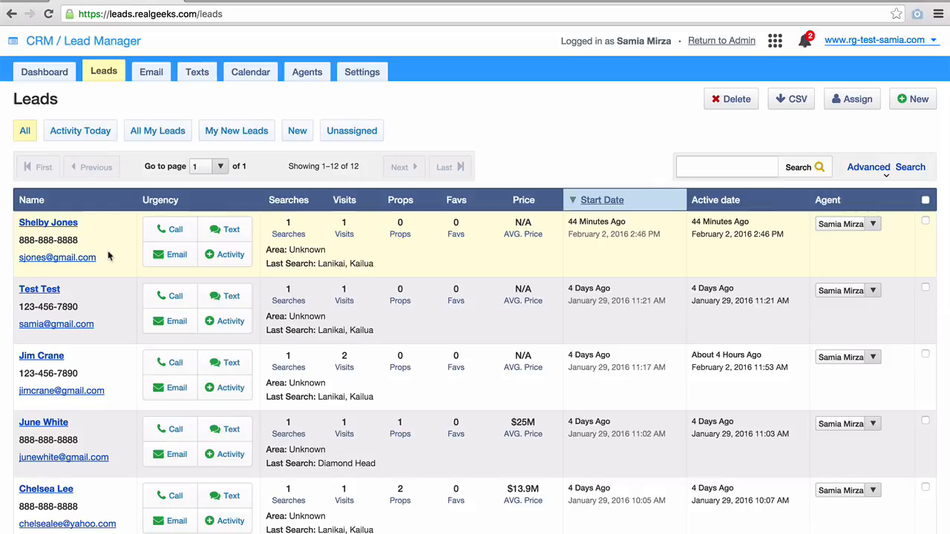
{"action": "scroll", "coordinate": [108, 256], "scroll_direction": "down", "scroll_amount": 10}
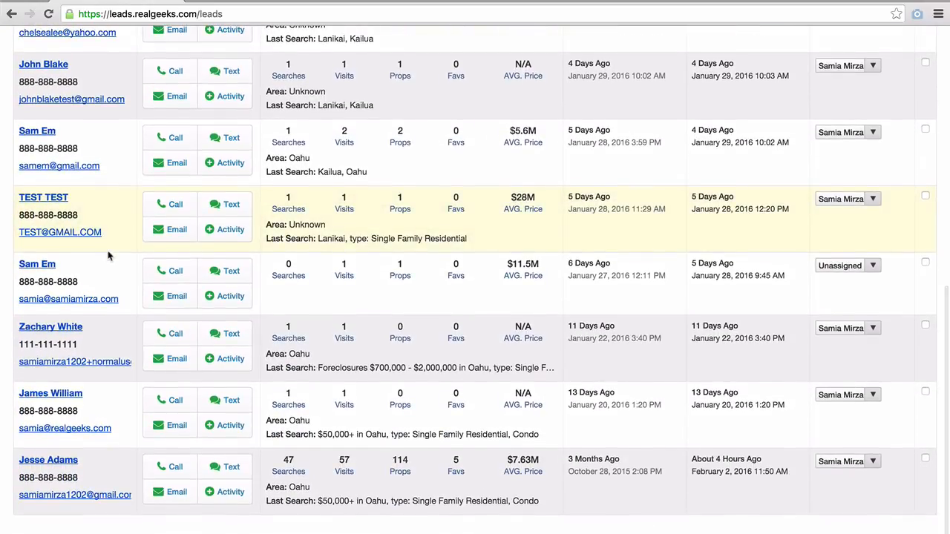
{"action": "scroll", "coordinate": [108, 256], "scroll_direction": "up", "scroll_amount": 10}
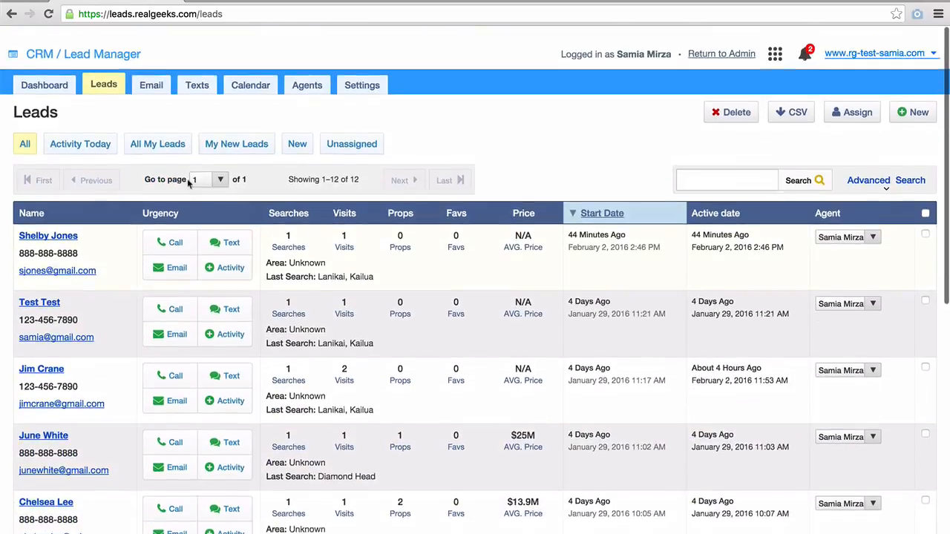